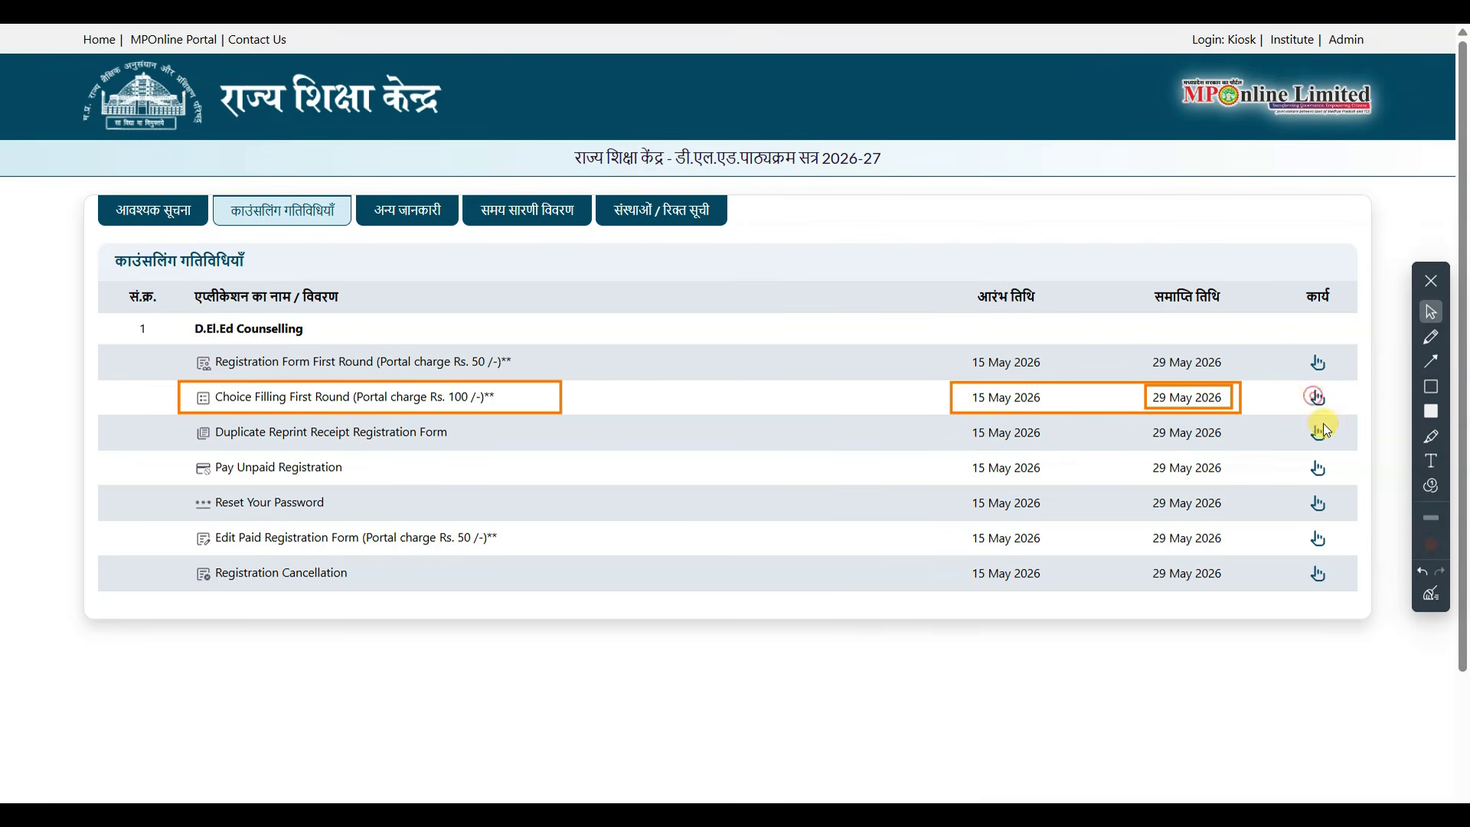
Step: Accept the password reset prompt and submit the Applicant Reset Password form with the application number, date of birth and captcha answer
left_click(1431, 593)
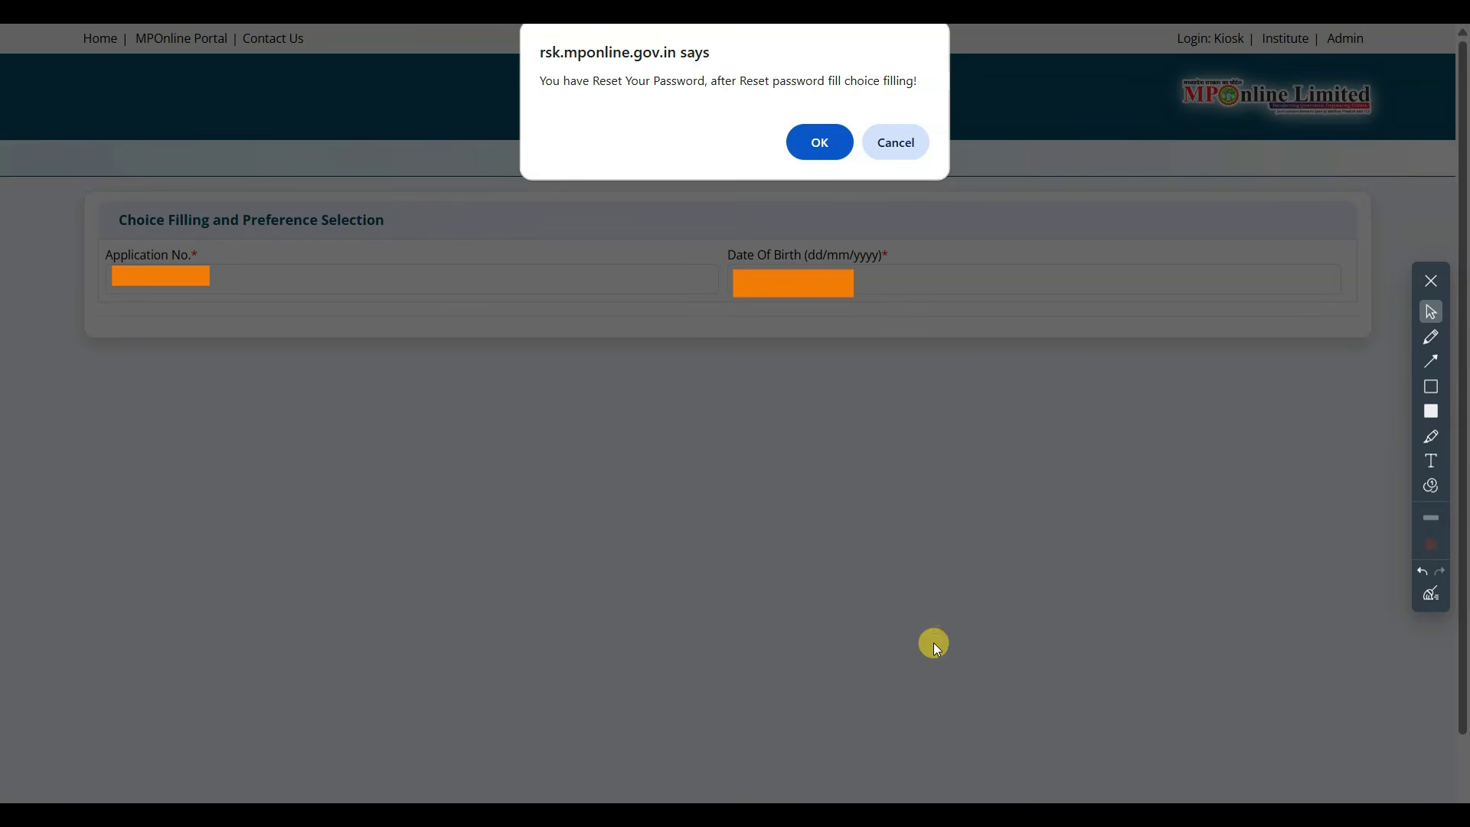
key("Return")
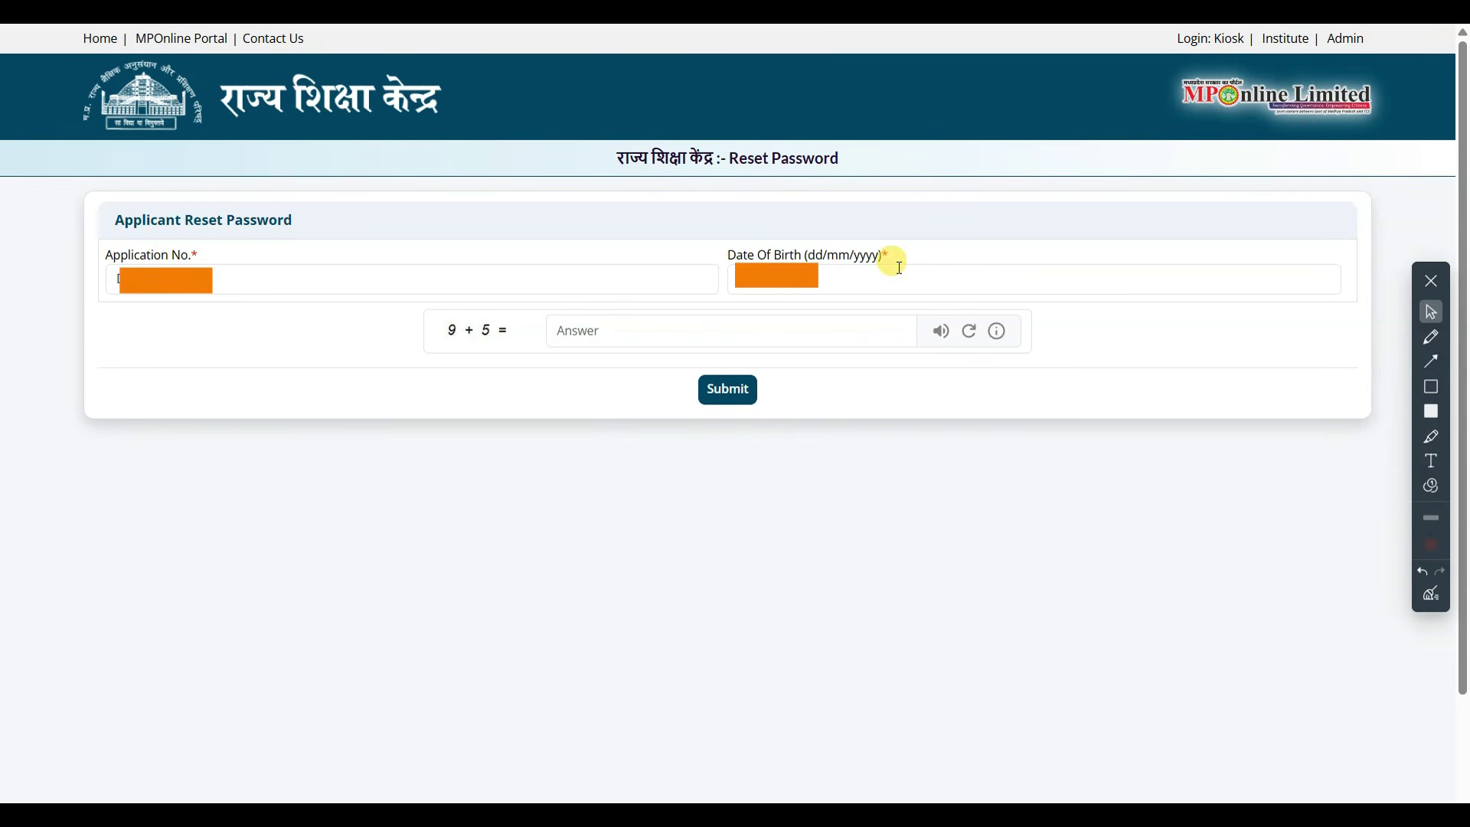
left_click(725, 392)
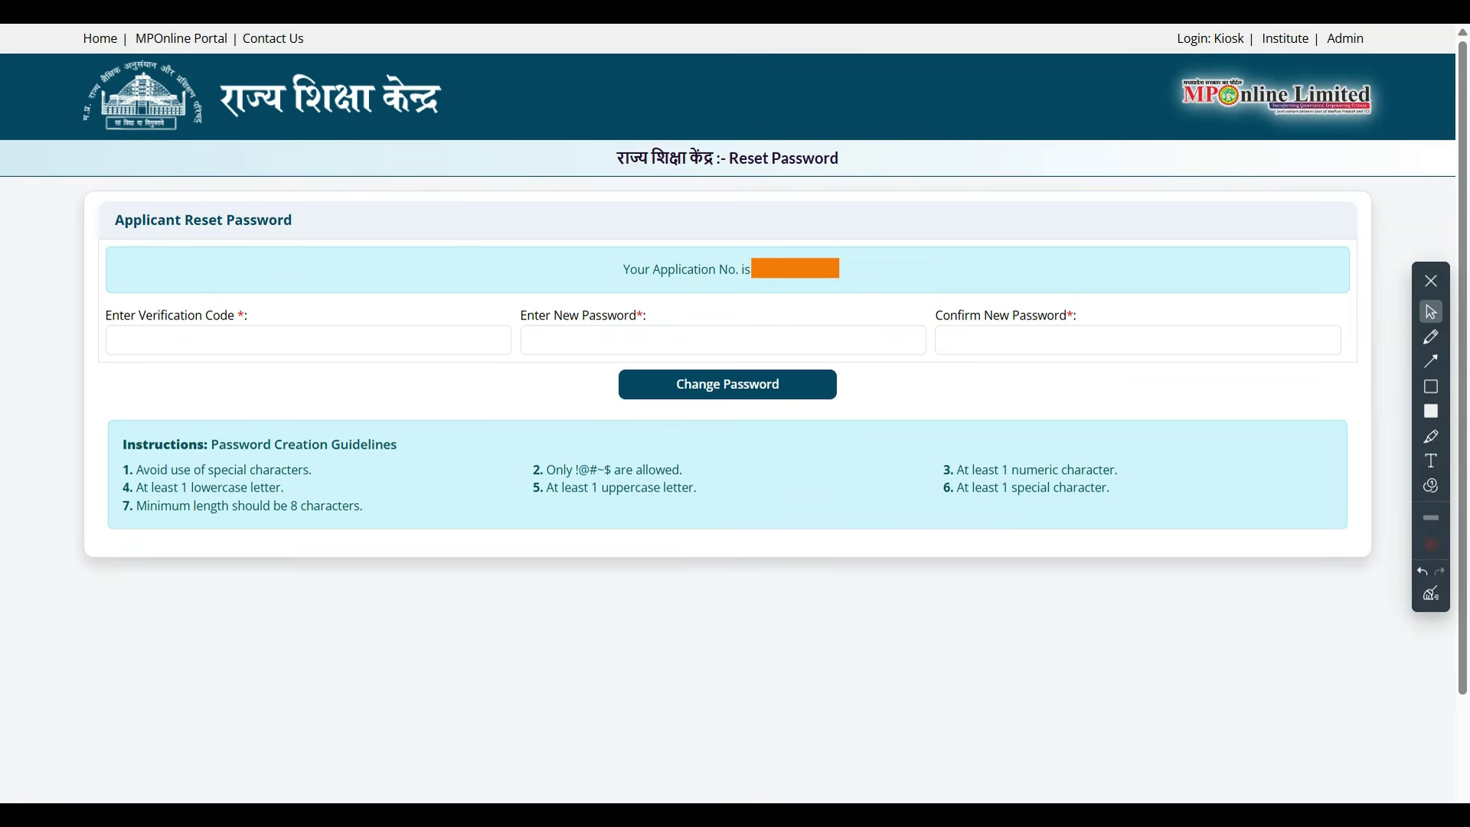
Step: Change the applicant's password using the verification code and a new password, and log in for choice filling with it
left_click(689, 382)
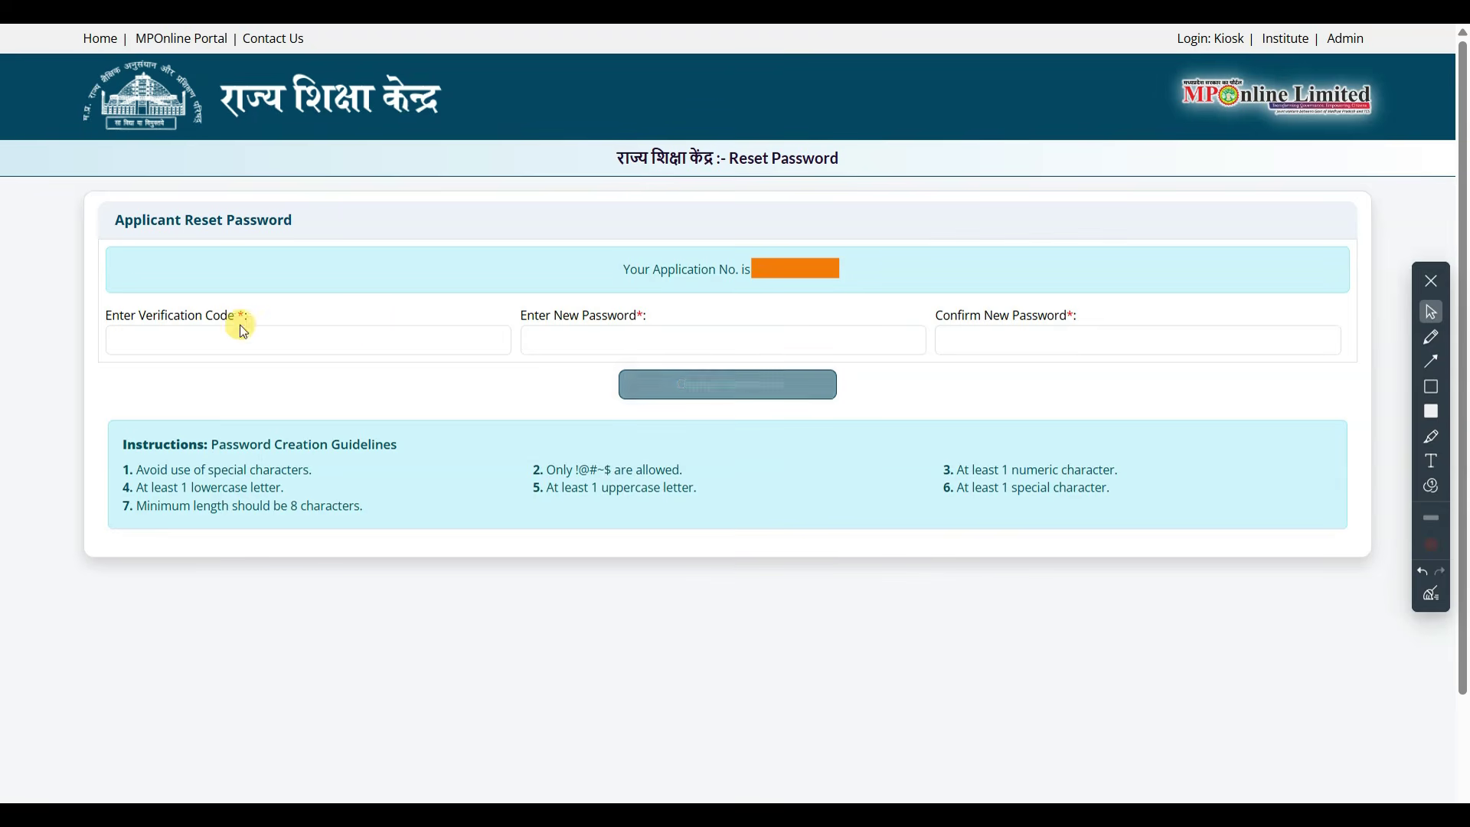
left_click(164, 344)
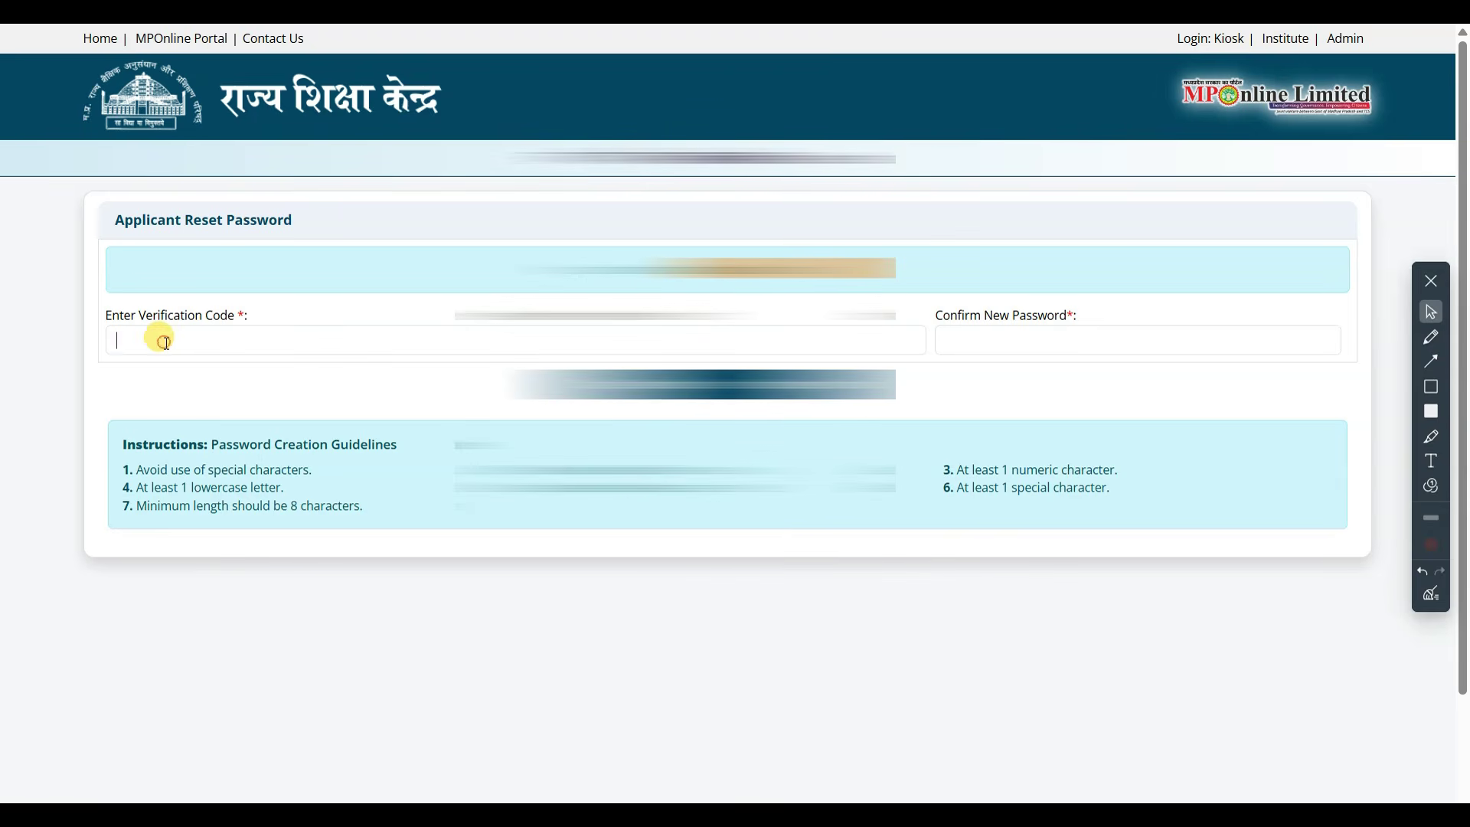
left_click(160, 393)
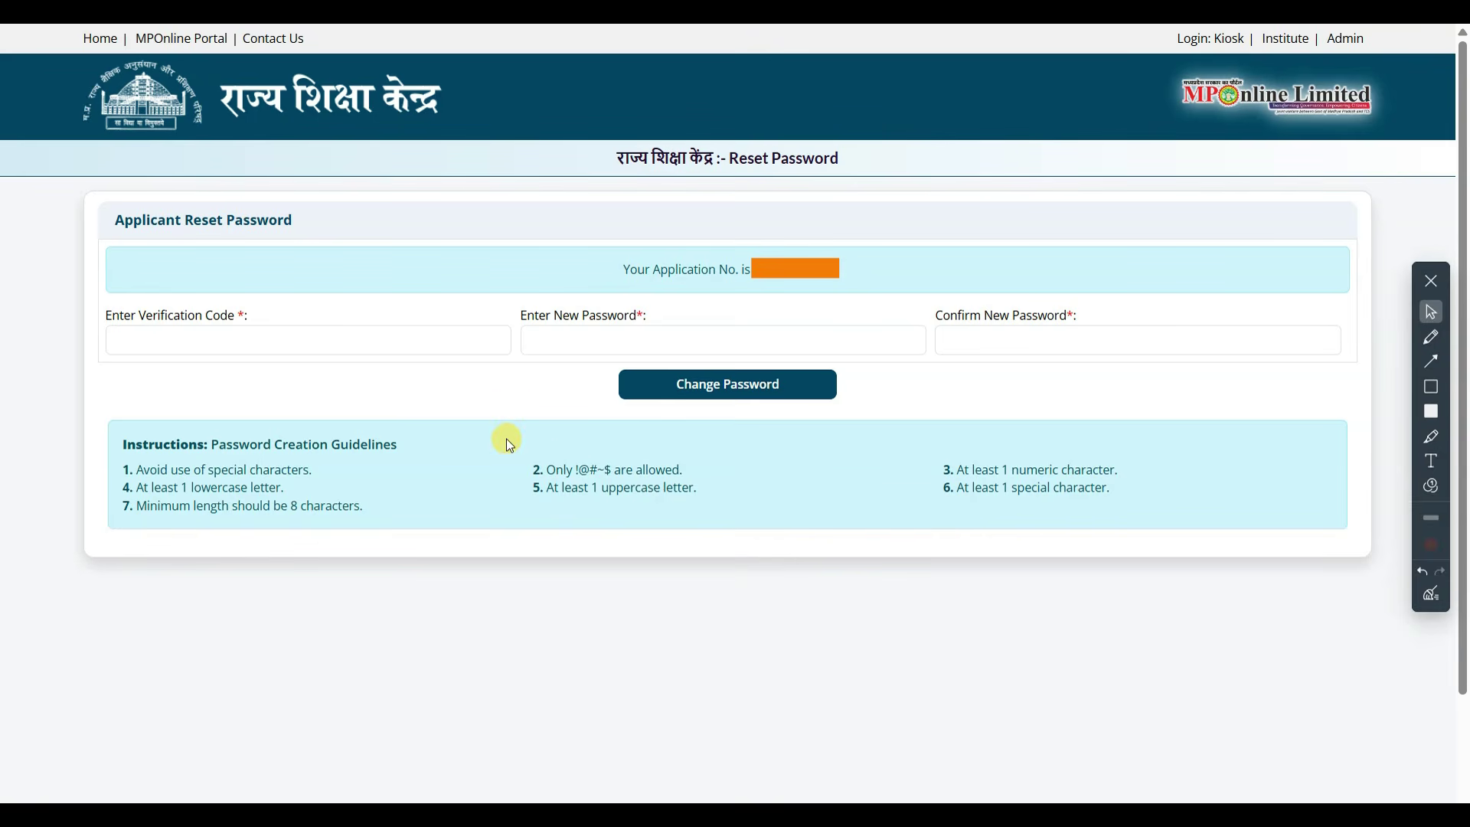
left_click_drag(575, 474, 592, 475)
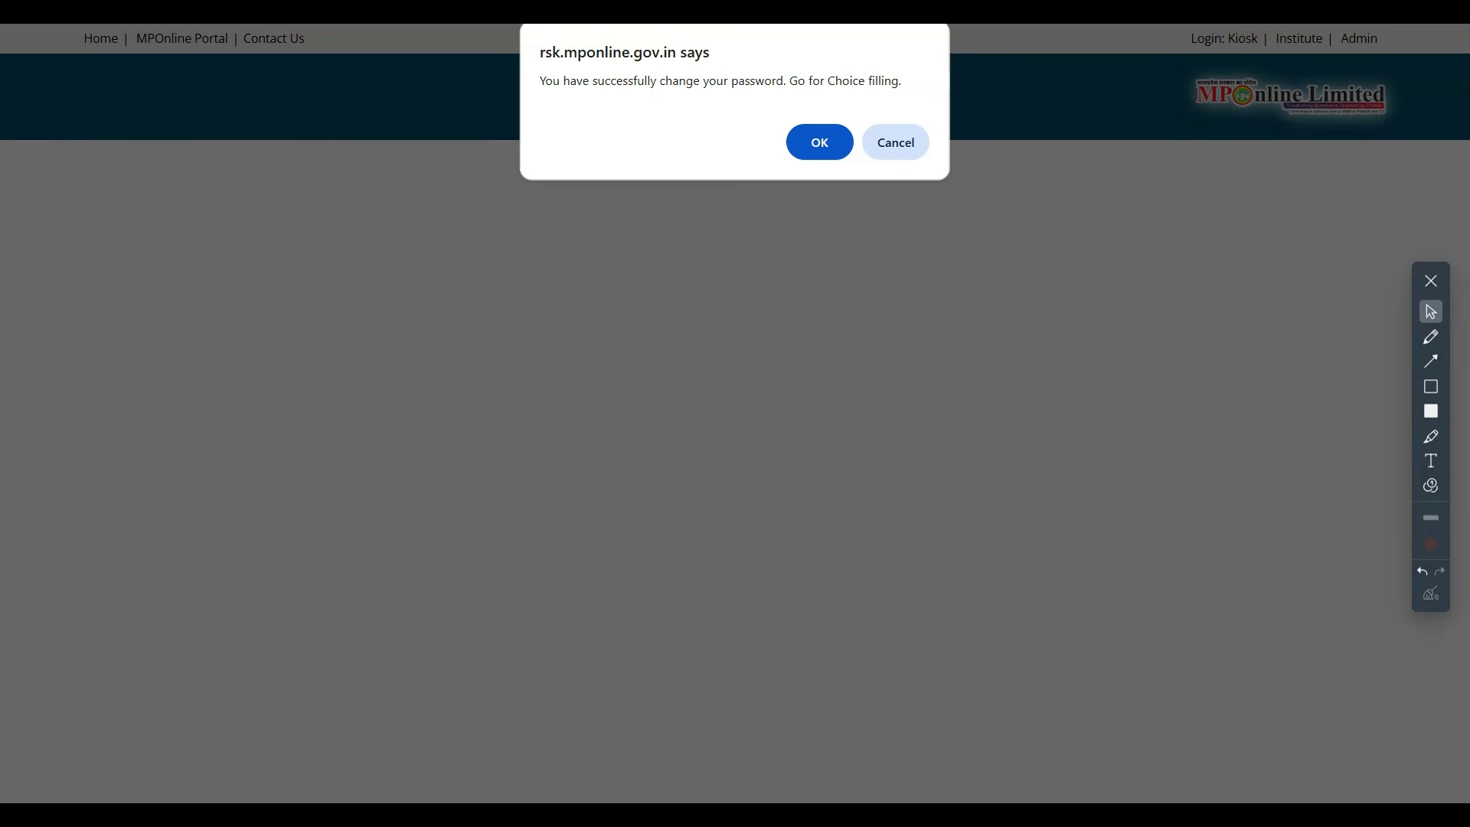
key("Return")
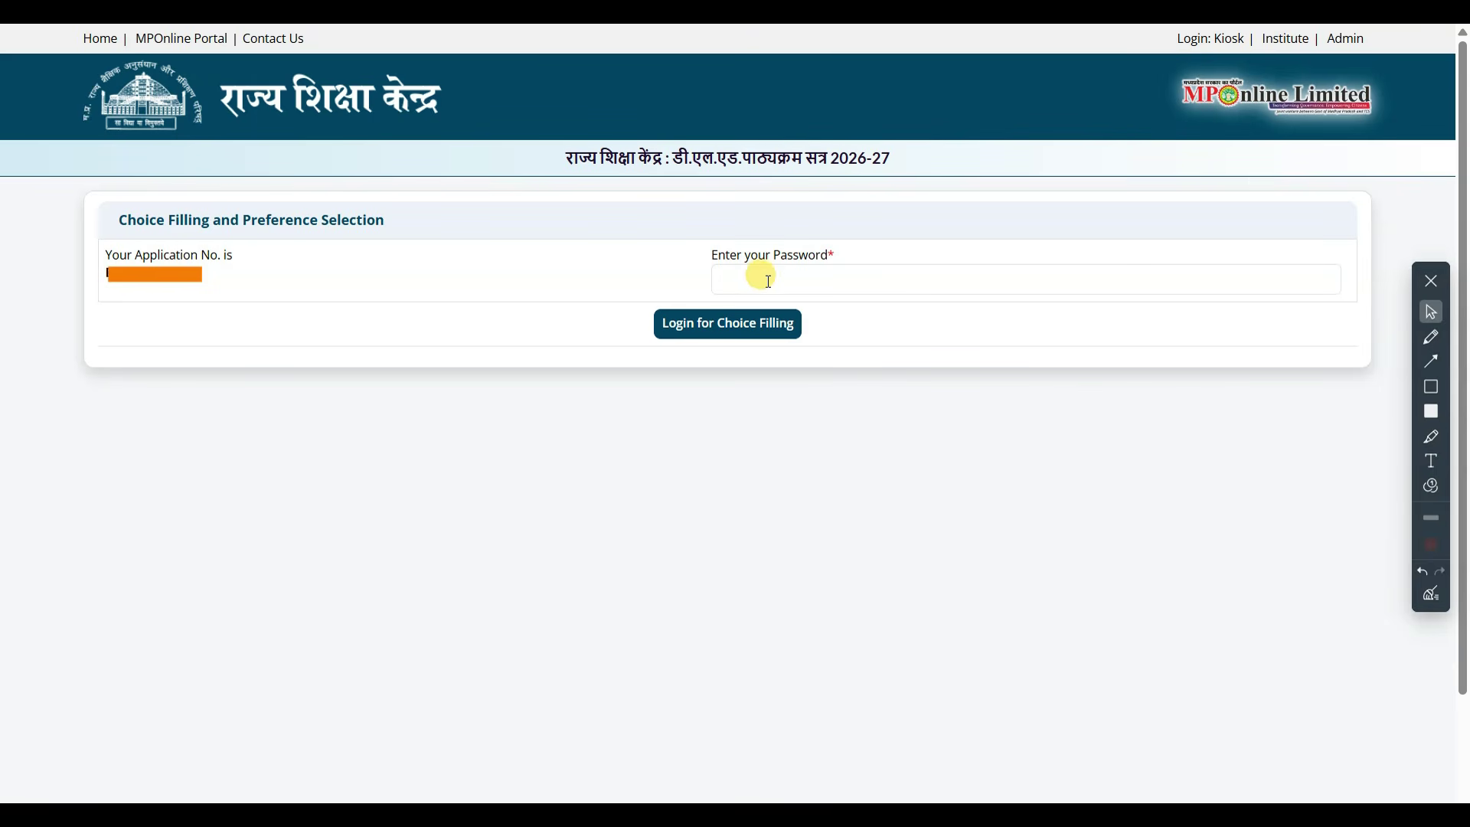
left_click(713, 337)
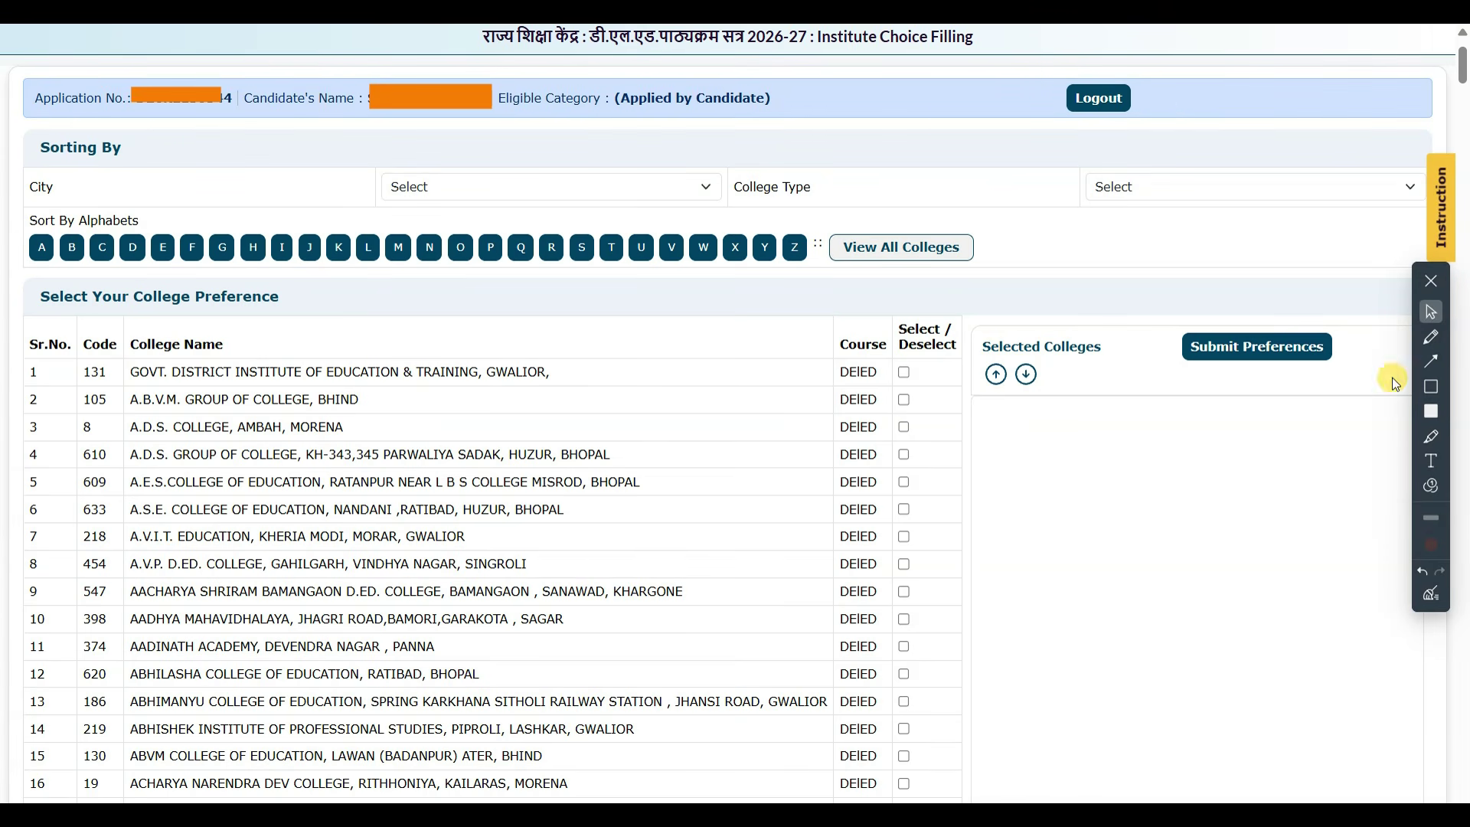
Step: Outline the Govt. District Institute, Gwalior row with an orange rectangle and draw a purple arrow pointing at it
left_click(1433, 386)
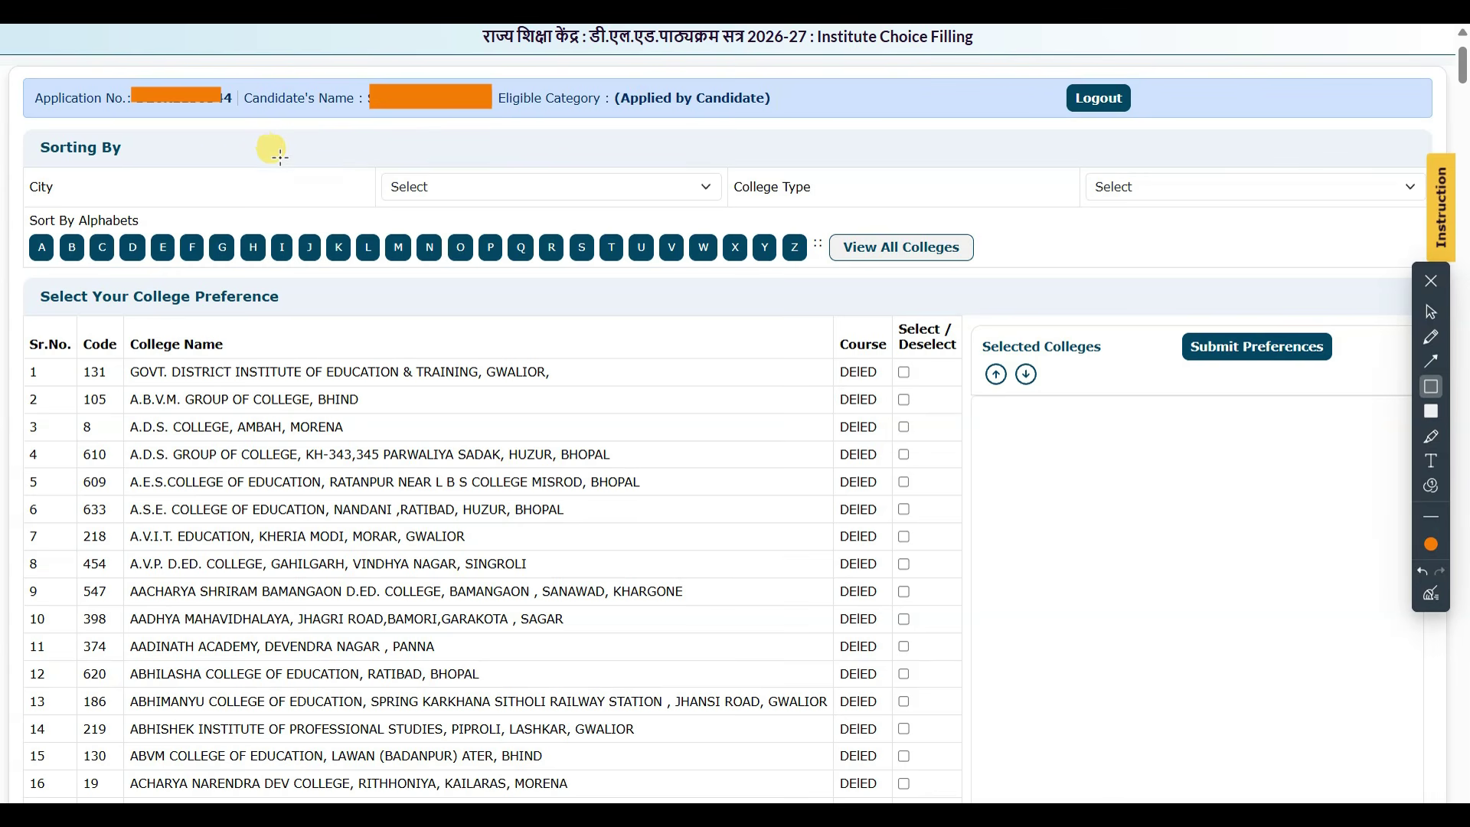
mouse_move(23, 348)
left_mouse_down()
mouse_move(526, 432)
mouse_move(924, 389)
left_mouse_up()
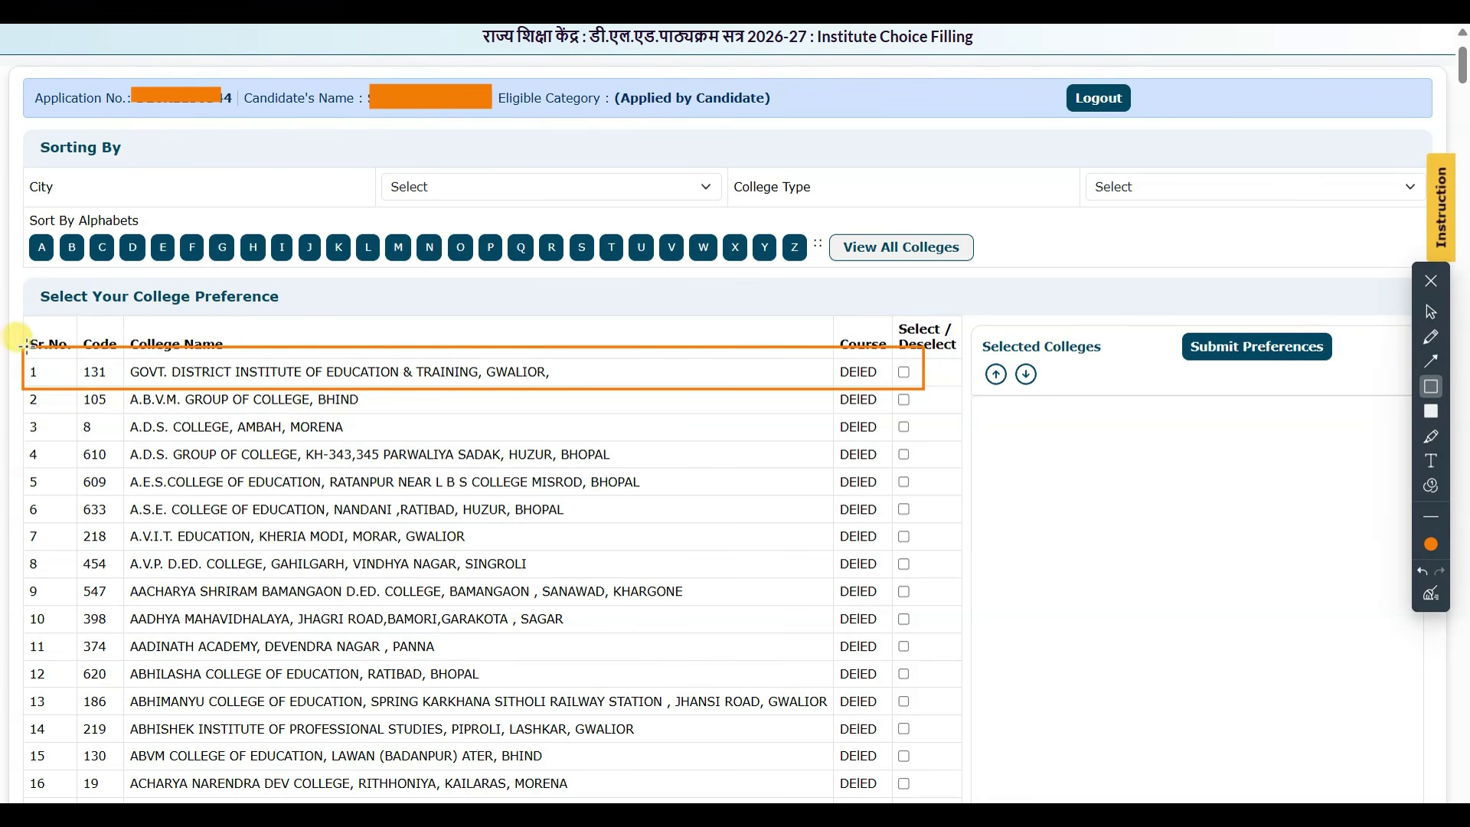
mouse_move(18, 348)
left_mouse_down()
mouse_move(253, 390)
mouse_move(889, 400)
mouse_move(924, 386)
left_mouse_up()
left_click(1431, 360)
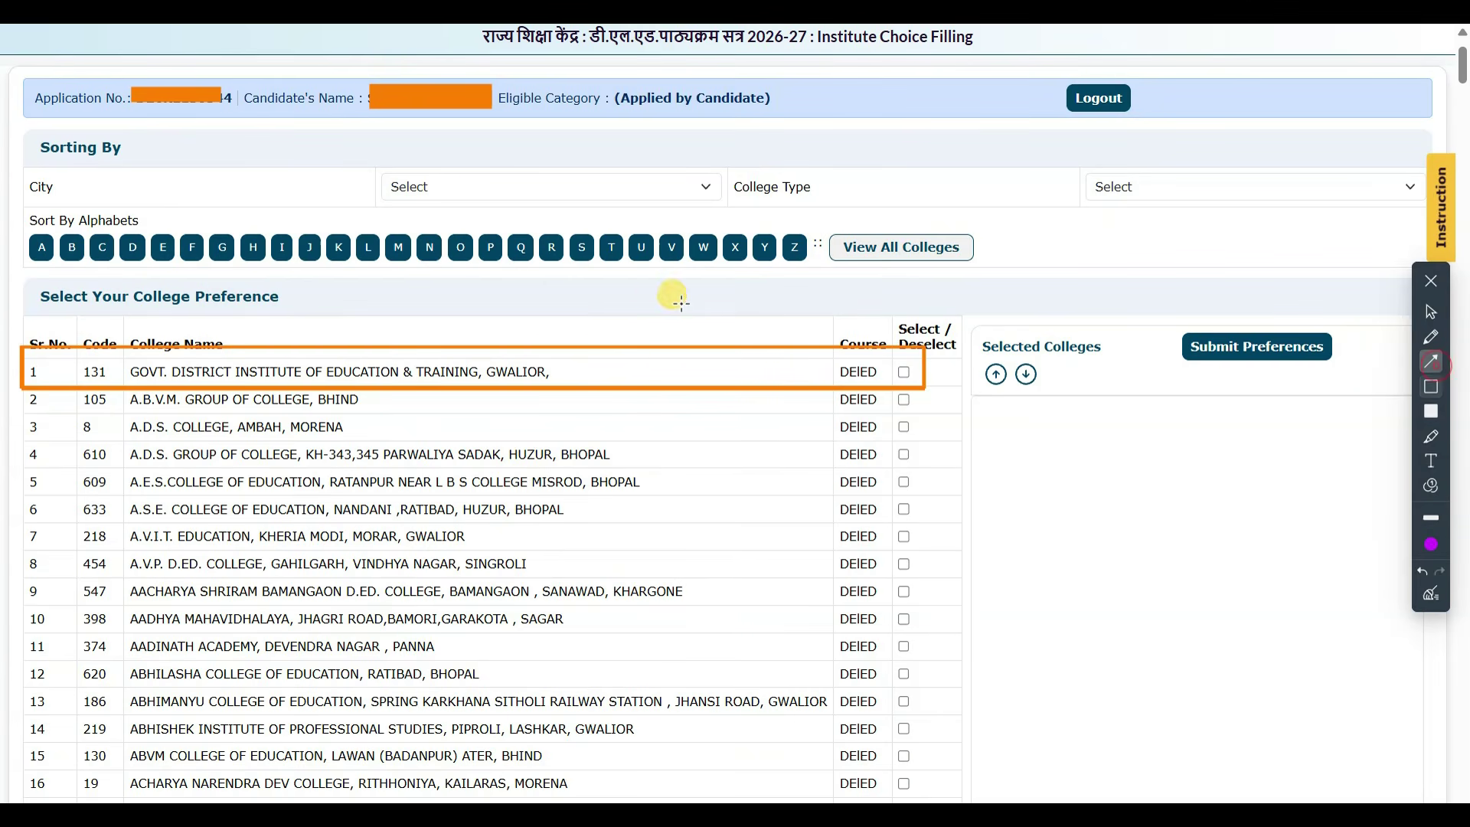
left_click_drag(604, 313, 565, 337)
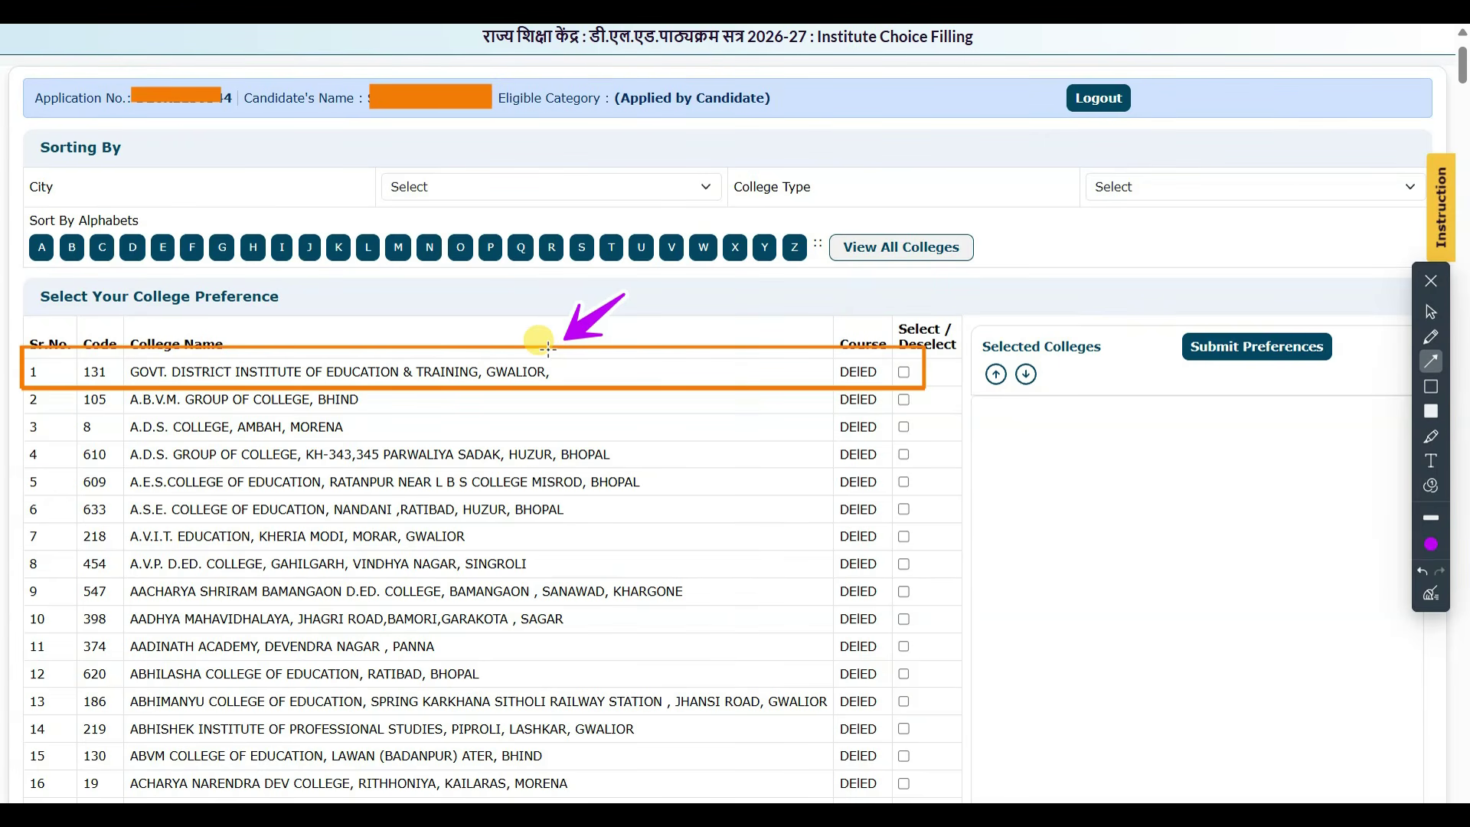
Step: Select Govt. District Institute of Education & Training, Gwalior, as the first college preference
left_click(1431, 311)
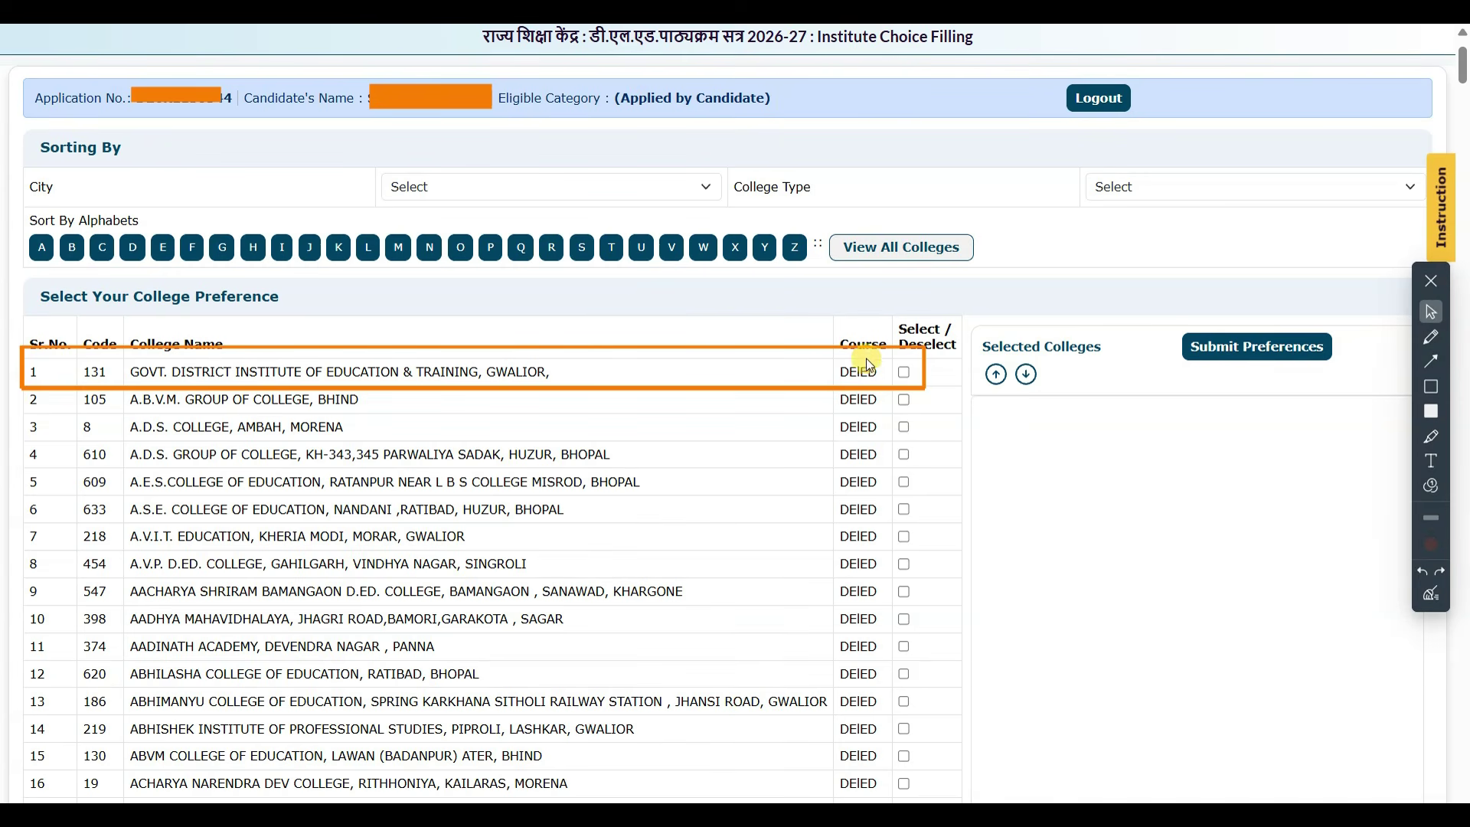
left_click(903, 372)
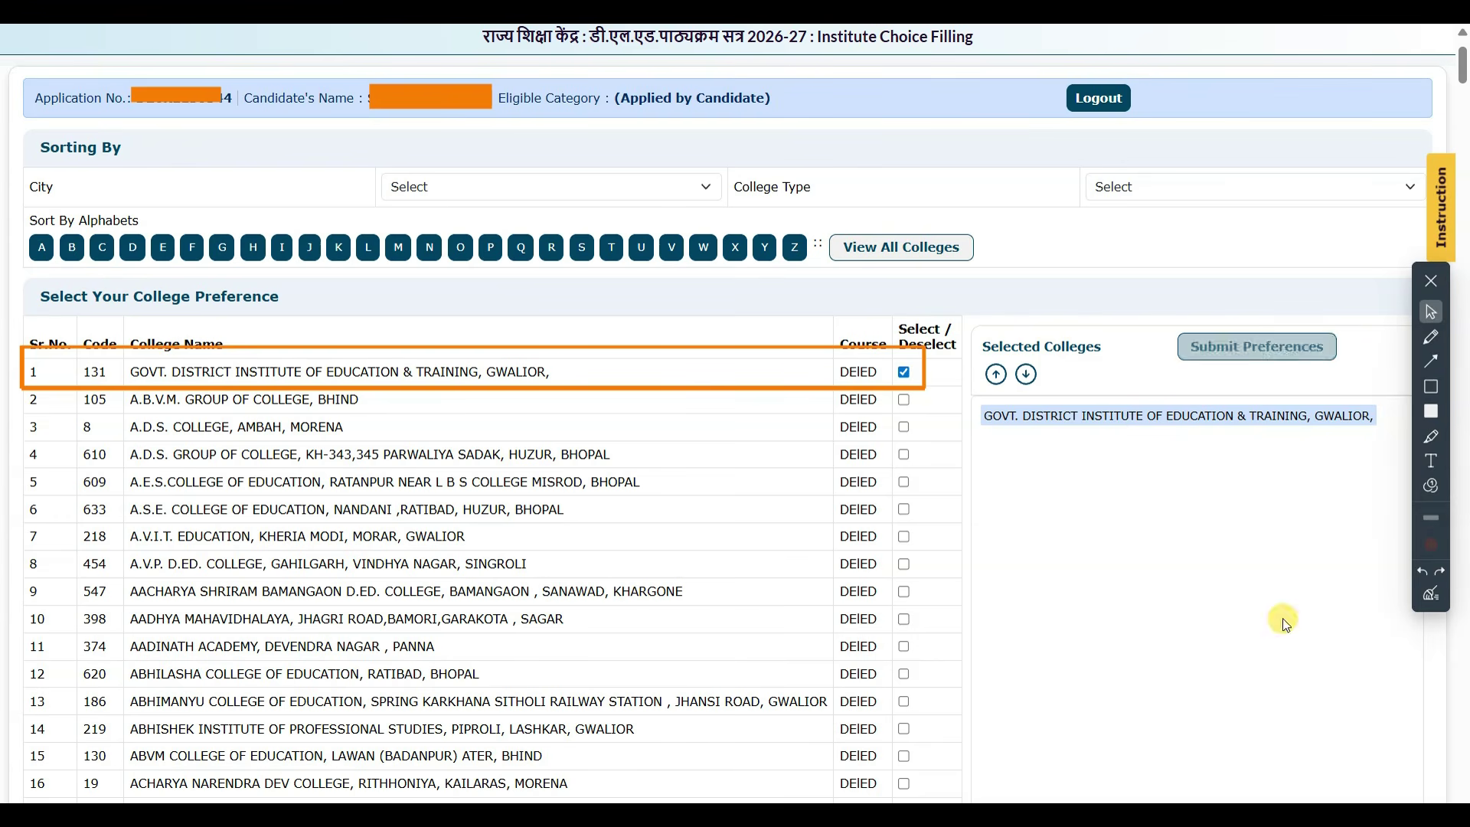
Step: Outline the Selected Colleges area and the college preference list with orange rectangles
left_click(1431, 385)
mouse_move(973, 310)
left_mouse_down()
mouse_move(1267, 654)
mouse_move(1432, 801)
left_mouse_up()
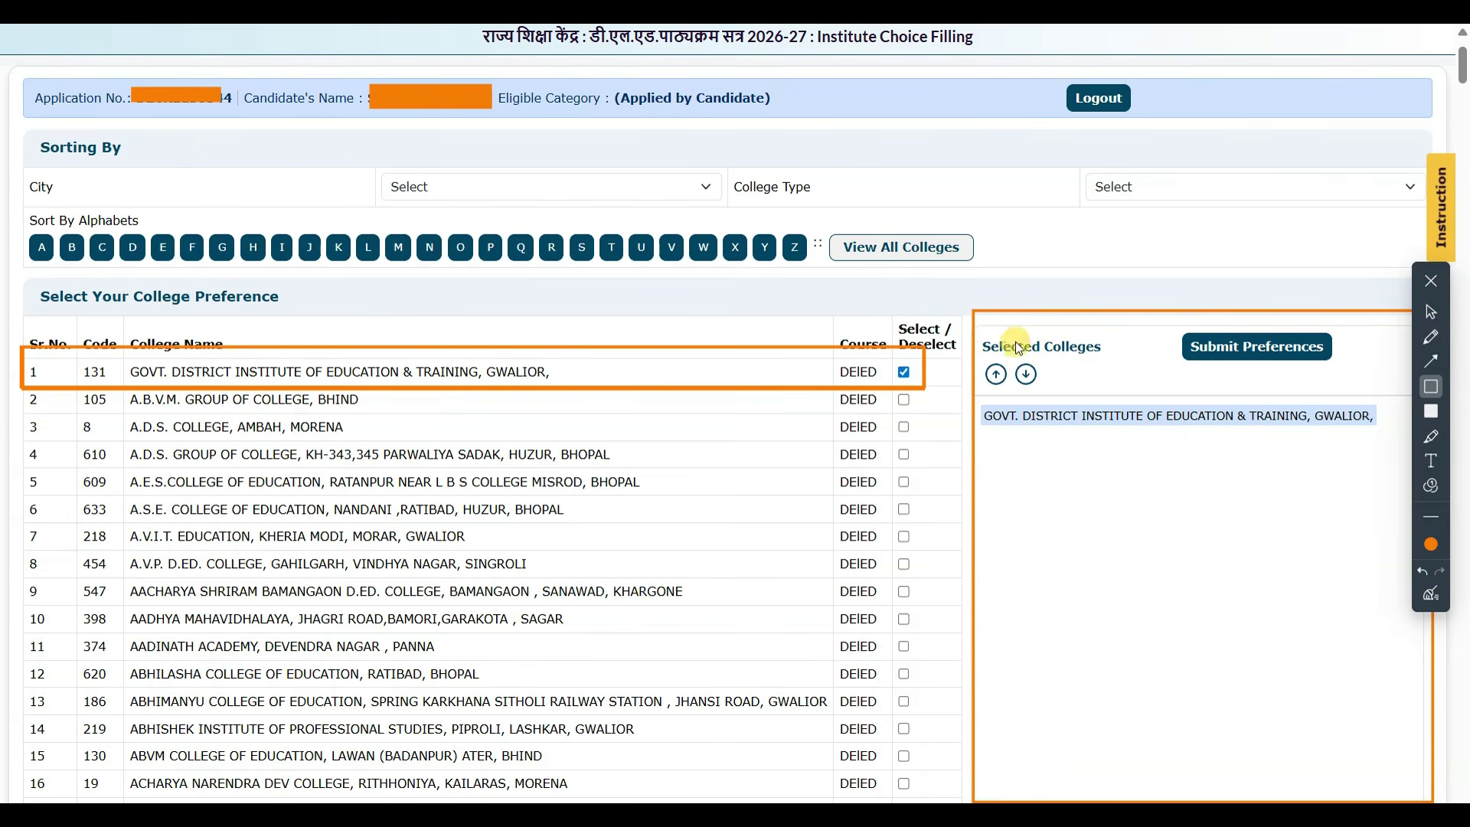
mouse_move(973, 310)
left_mouse_down()
mouse_move(1248, 672)
mouse_move(1432, 801)
left_mouse_up()
mouse_move(20, 283)
left_mouse_down()
mouse_move(857, 802)
mouse_move(950, 801)
left_mouse_up()
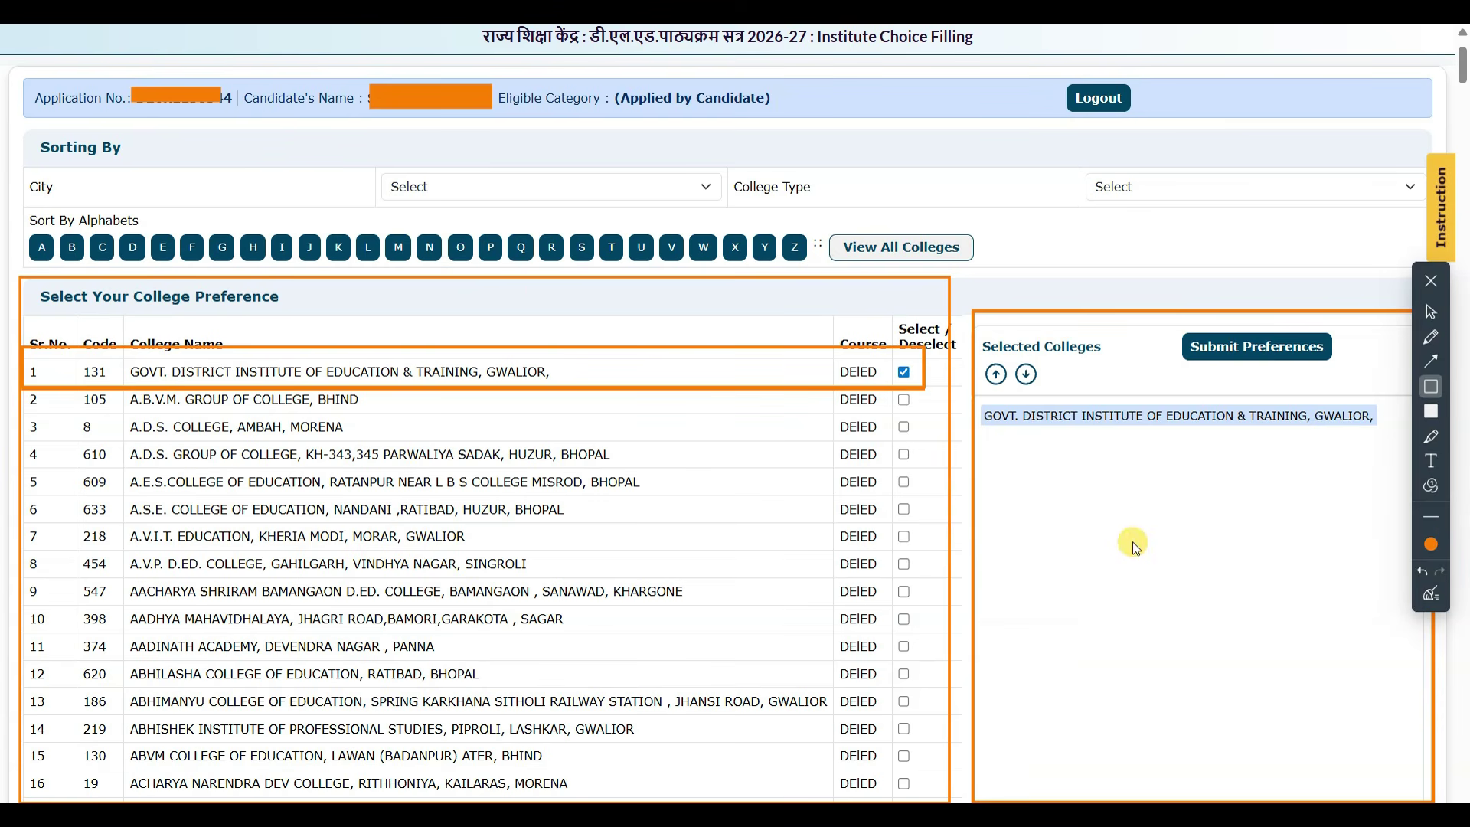
mouse_move(1043, 337)
left_mouse_down()
mouse_move(1191, 557)
mouse_move(1346, 715)
mouse_move(1343, 755)
left_mouse_up()
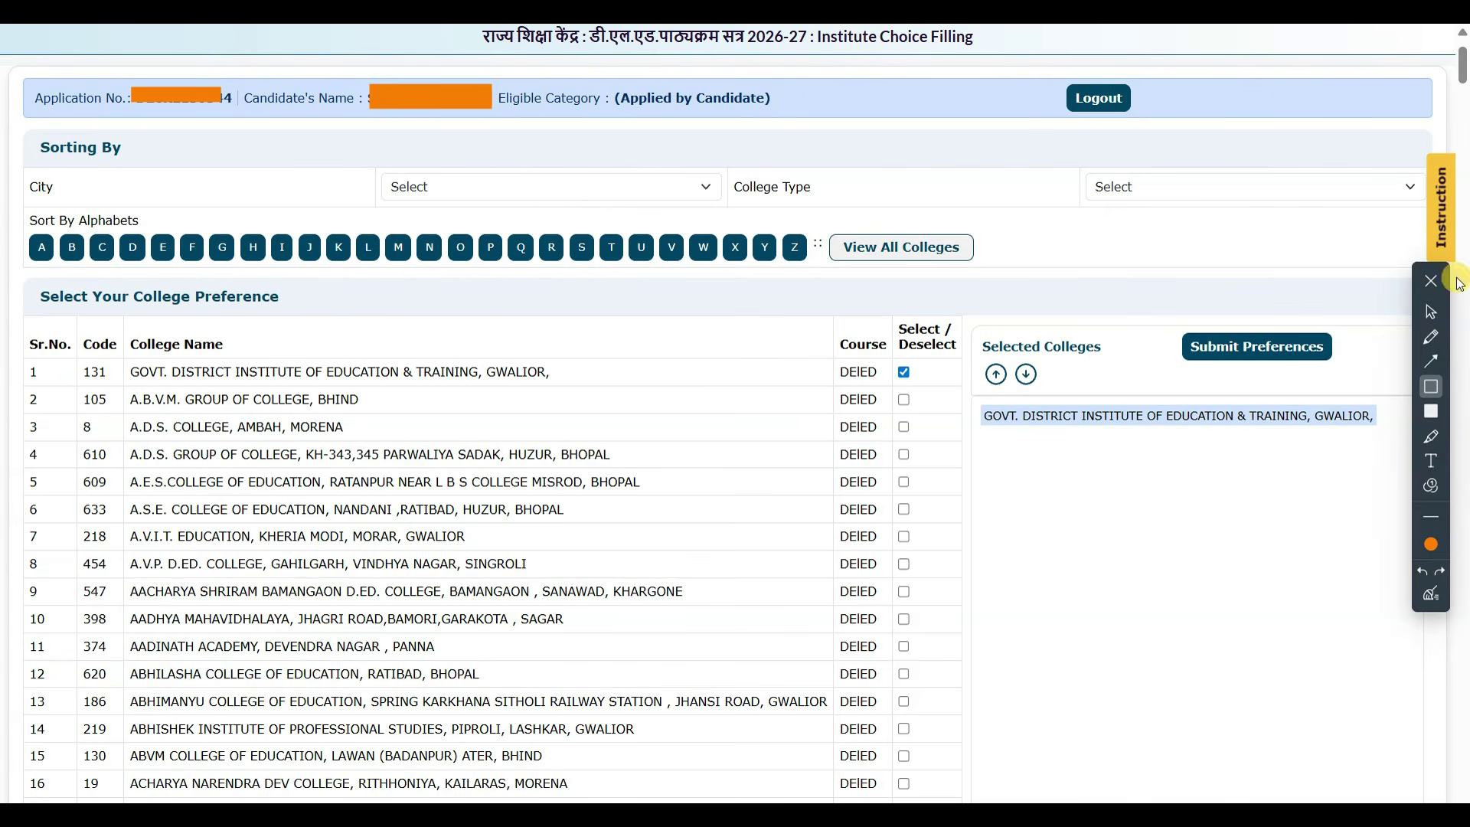
Step: Filter the college list by the city Gwalior
left_click(1431, 312)
left_click(564, 176)
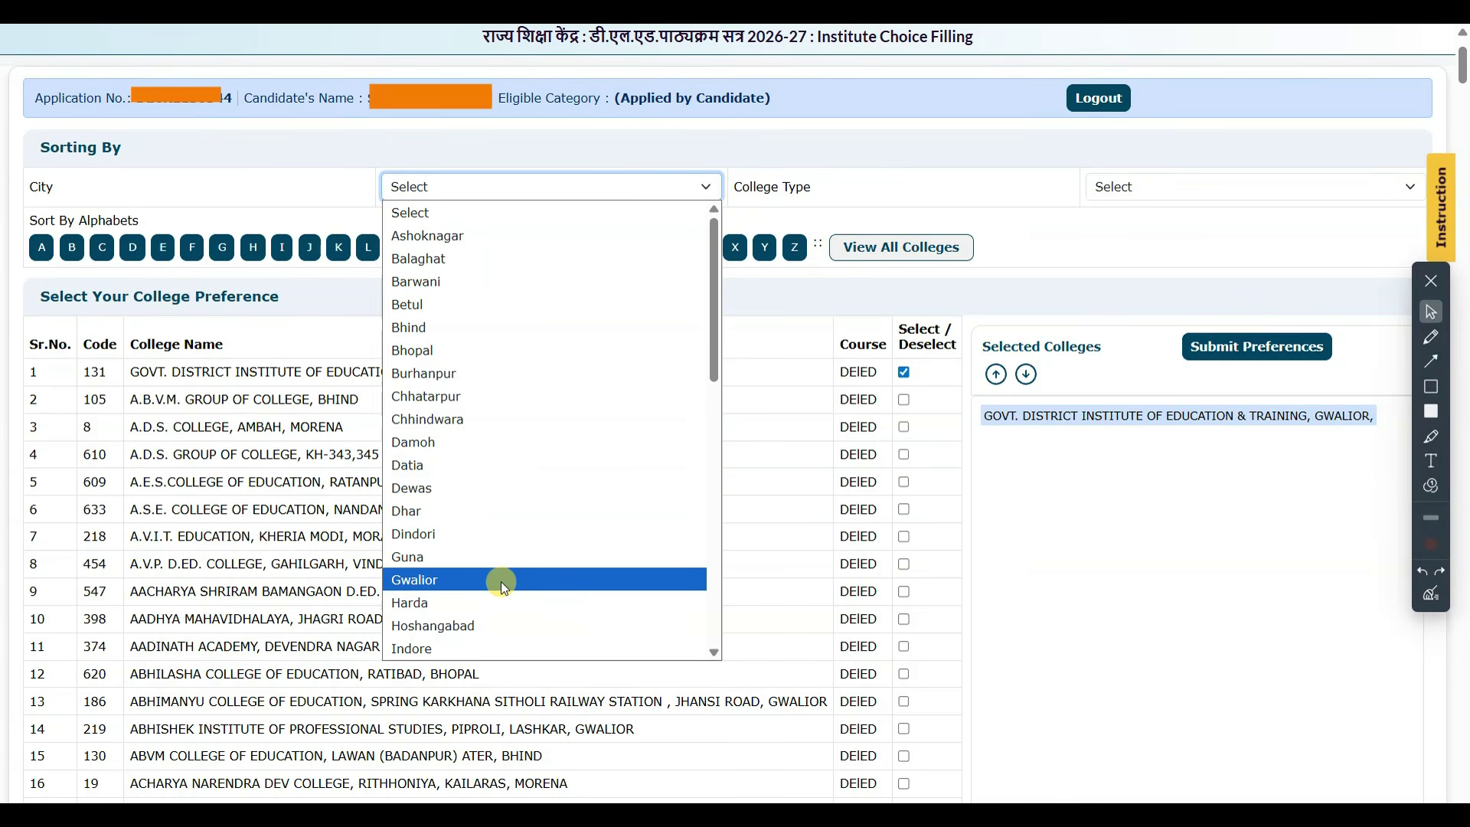
scroll(504, 547, "down", 6)
scroll(503, 546, "up", 6)
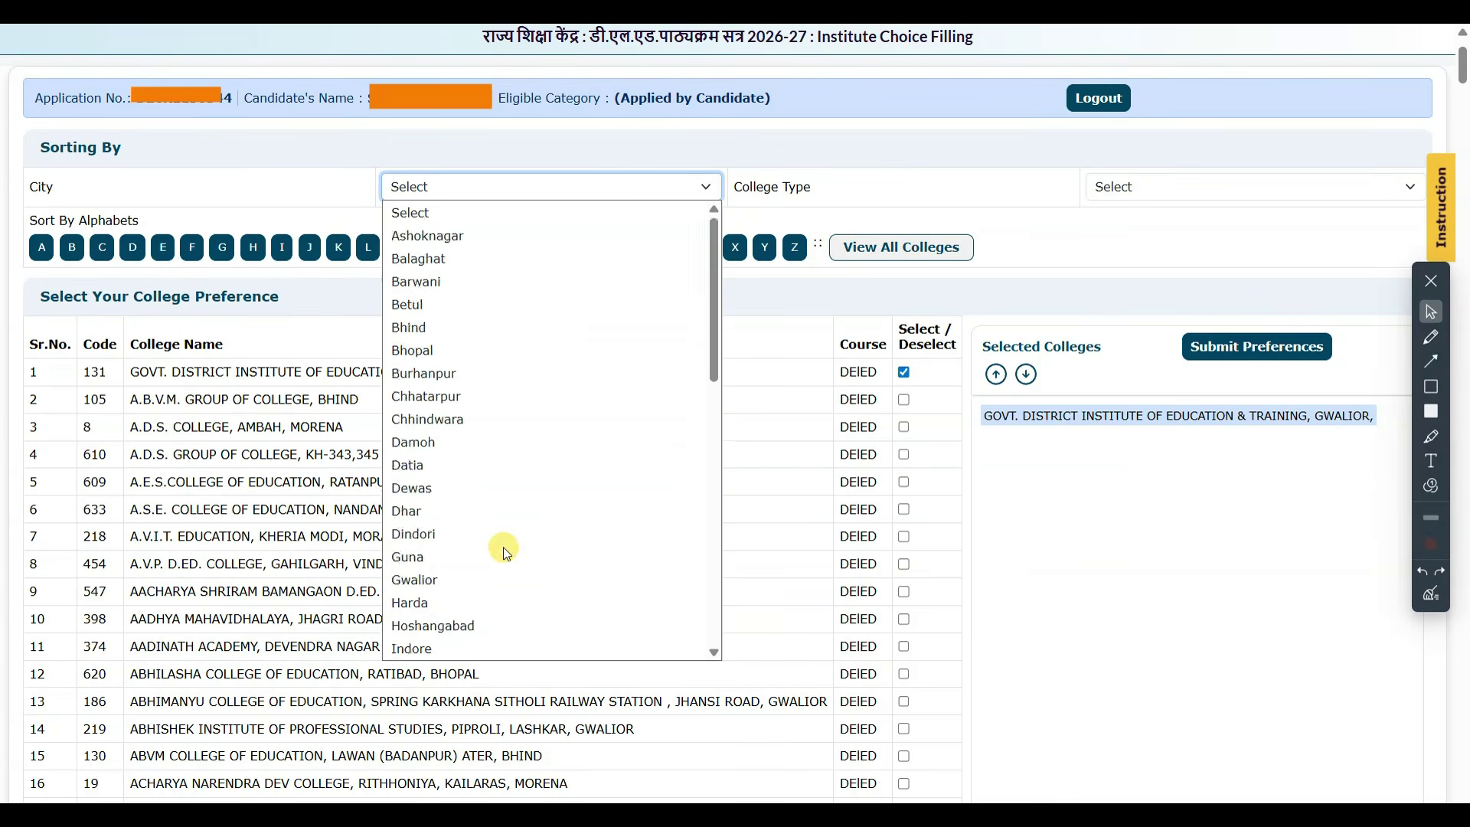
left_click(468, 579)
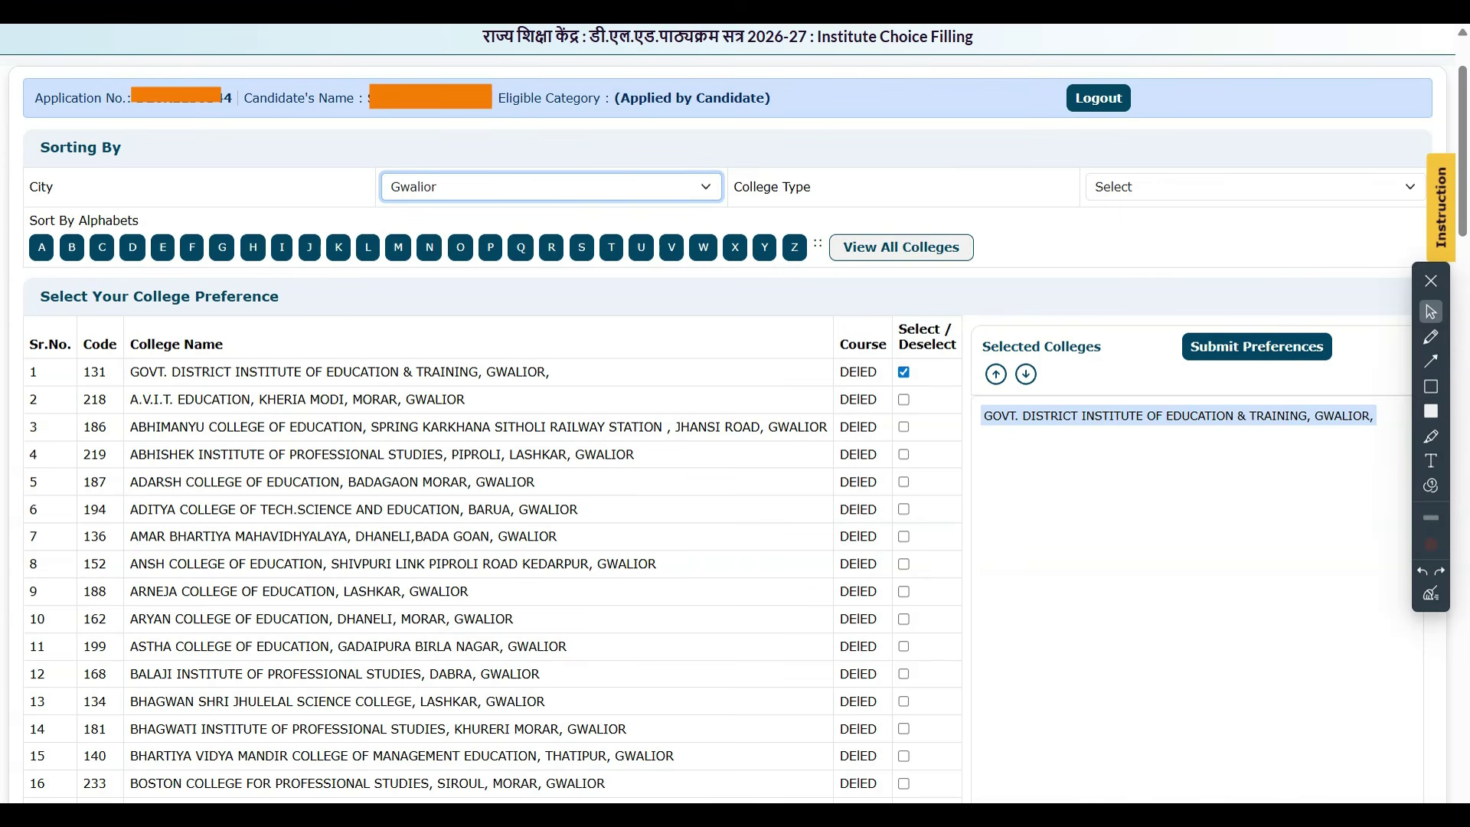
Step: Look through the full list of Gwalior colleges and return to its beginning
scroll(856, 575, "down", 7)
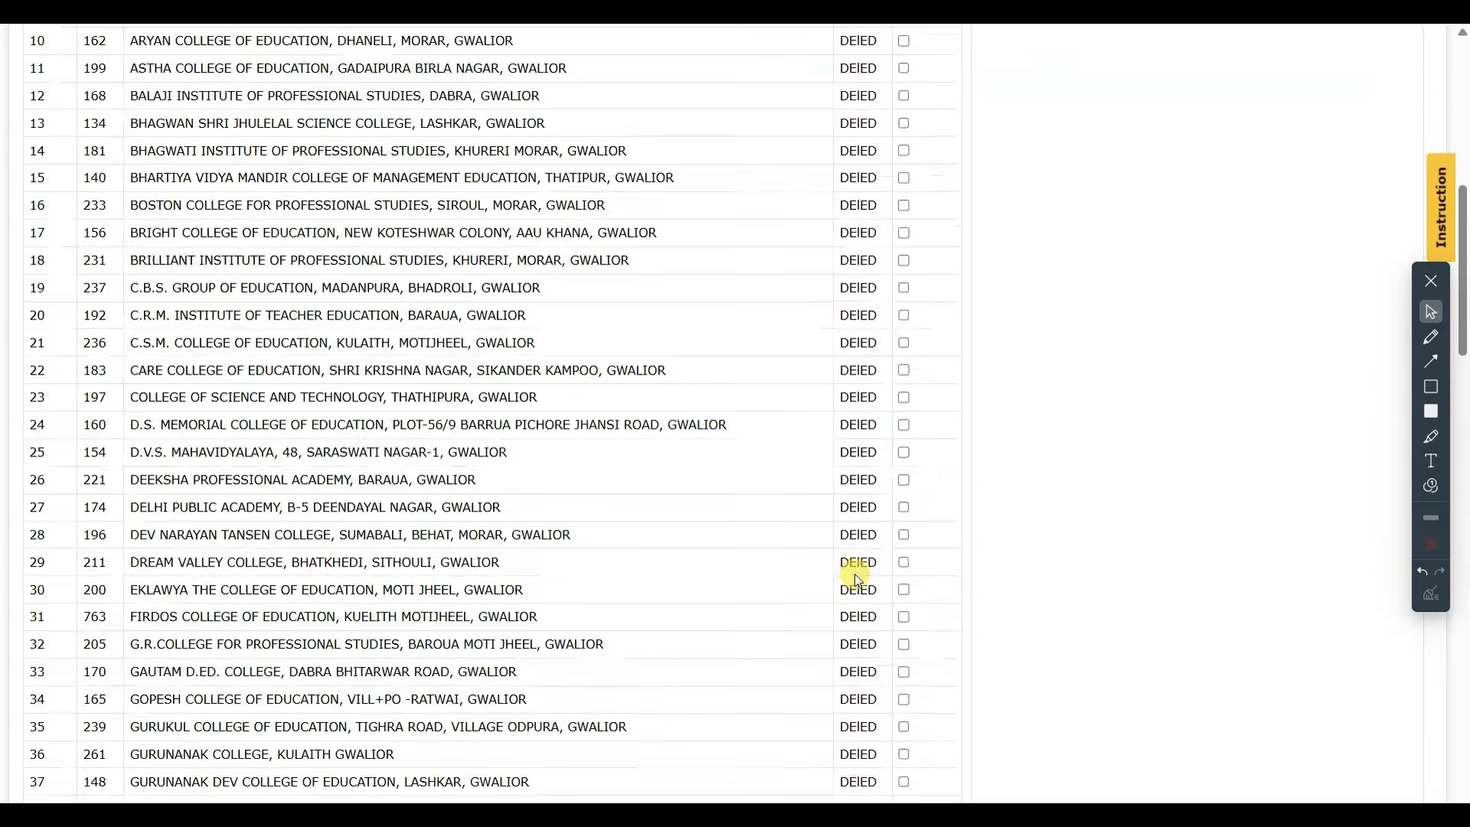
scroll(856, 576, "down", 20)
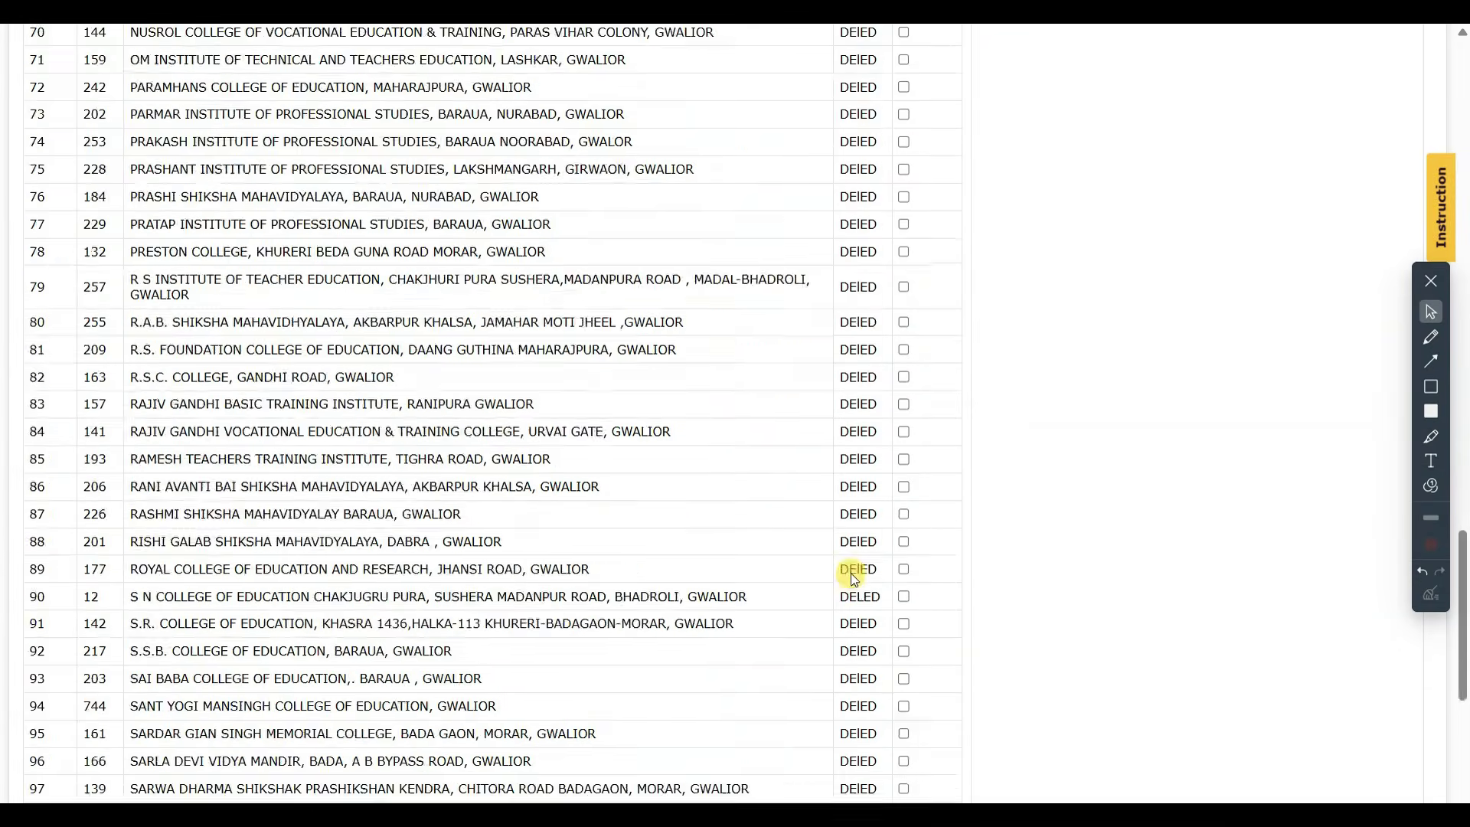
scroll(853, 575, "down", 8)
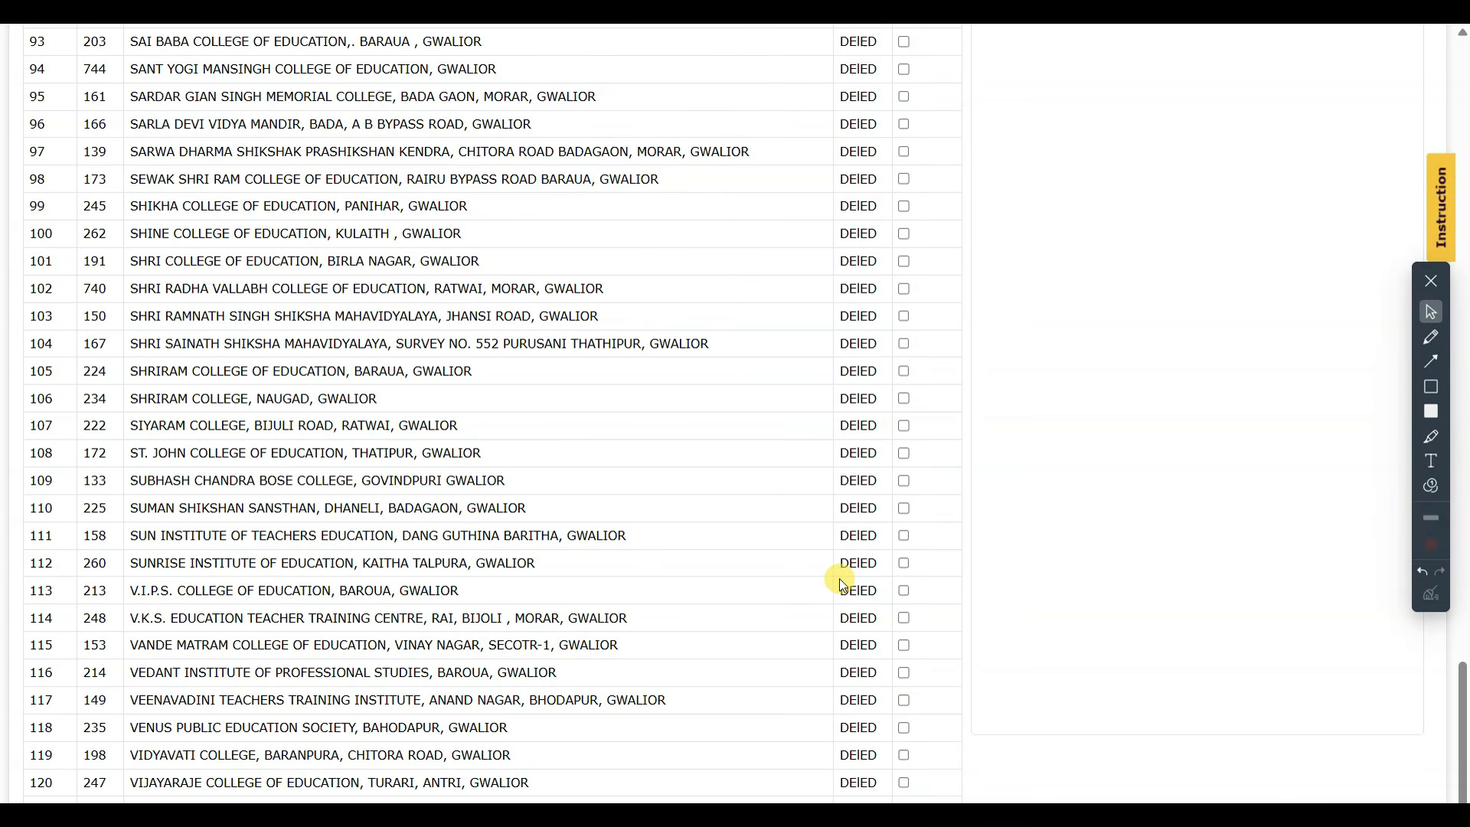
scroll(840, 582, "up", 13)
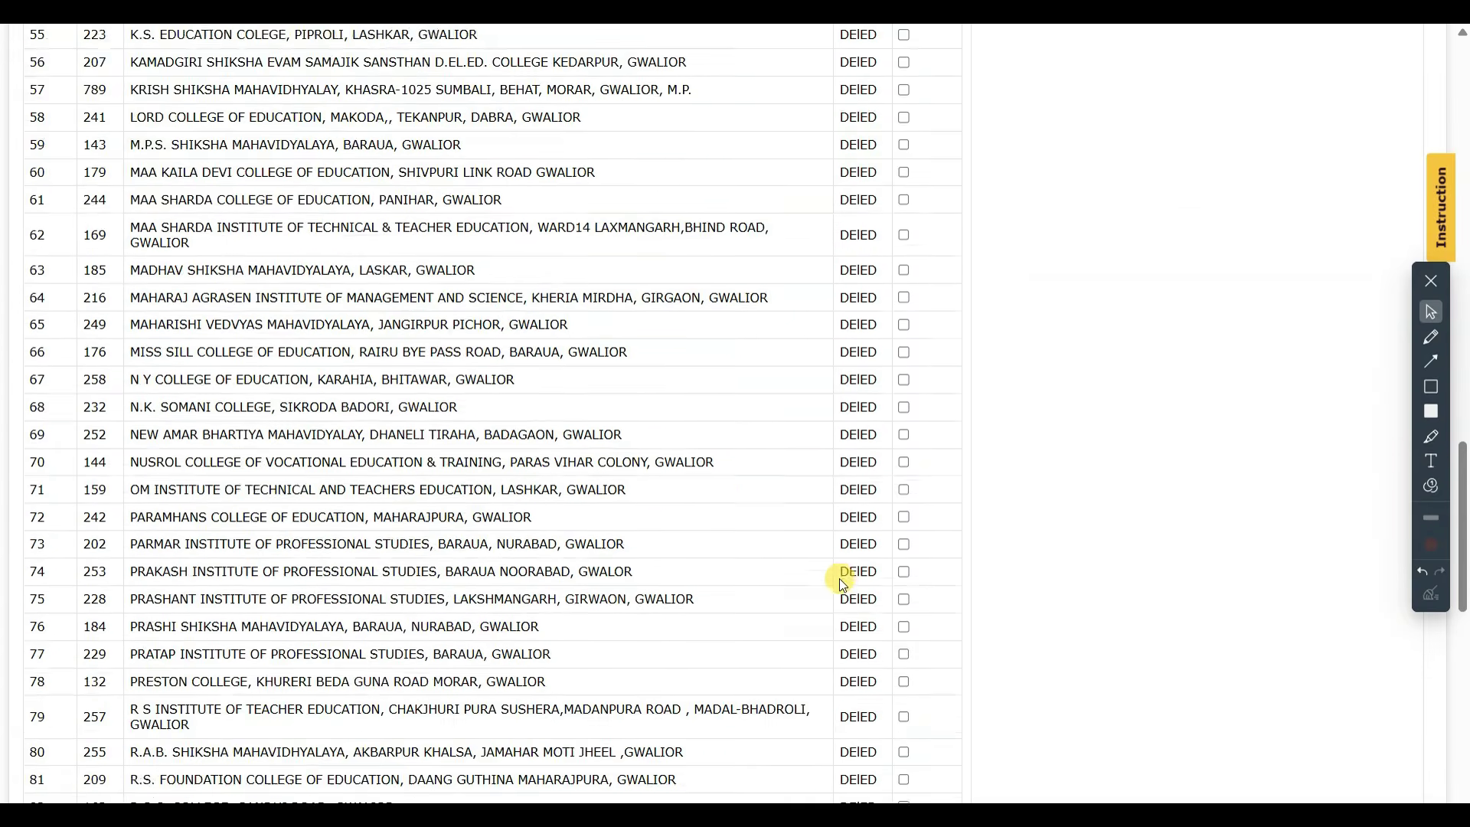
scroll(841, 583, "up", 9)
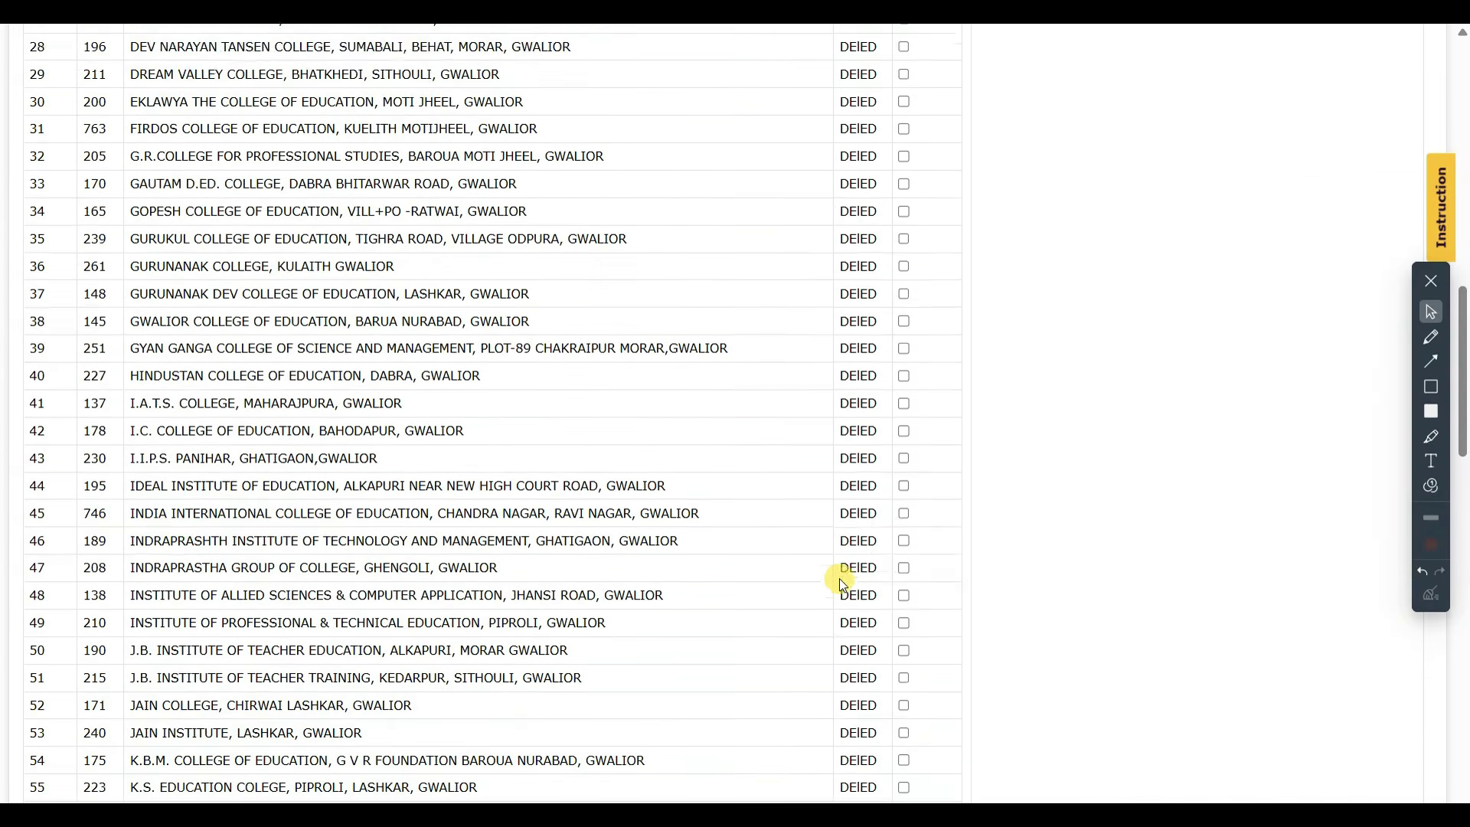
scroll(840, 584, "up", 6)
scroll(842, 584, "up", 4)
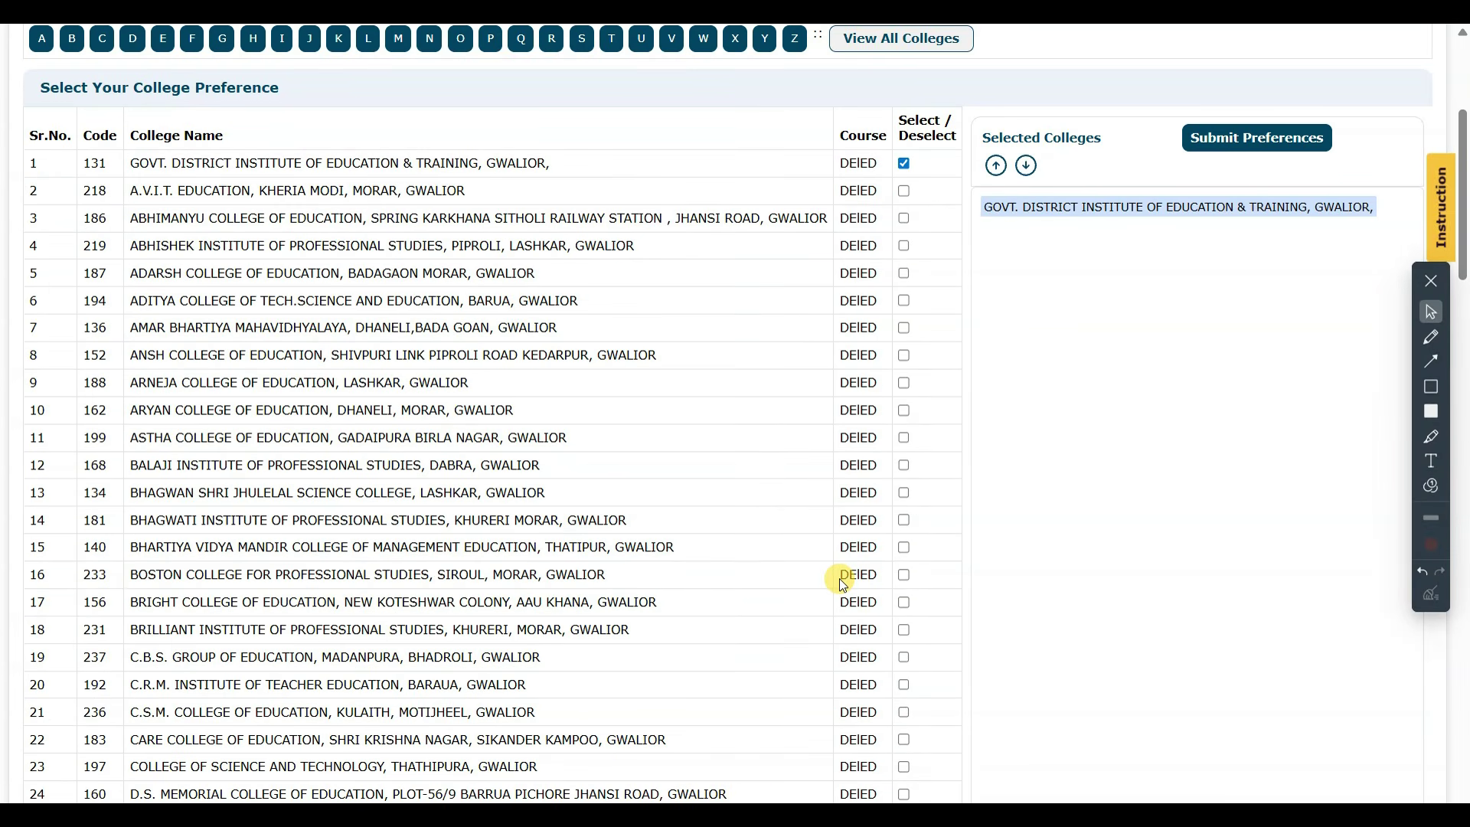
scroll(842, 584, "up", 2)
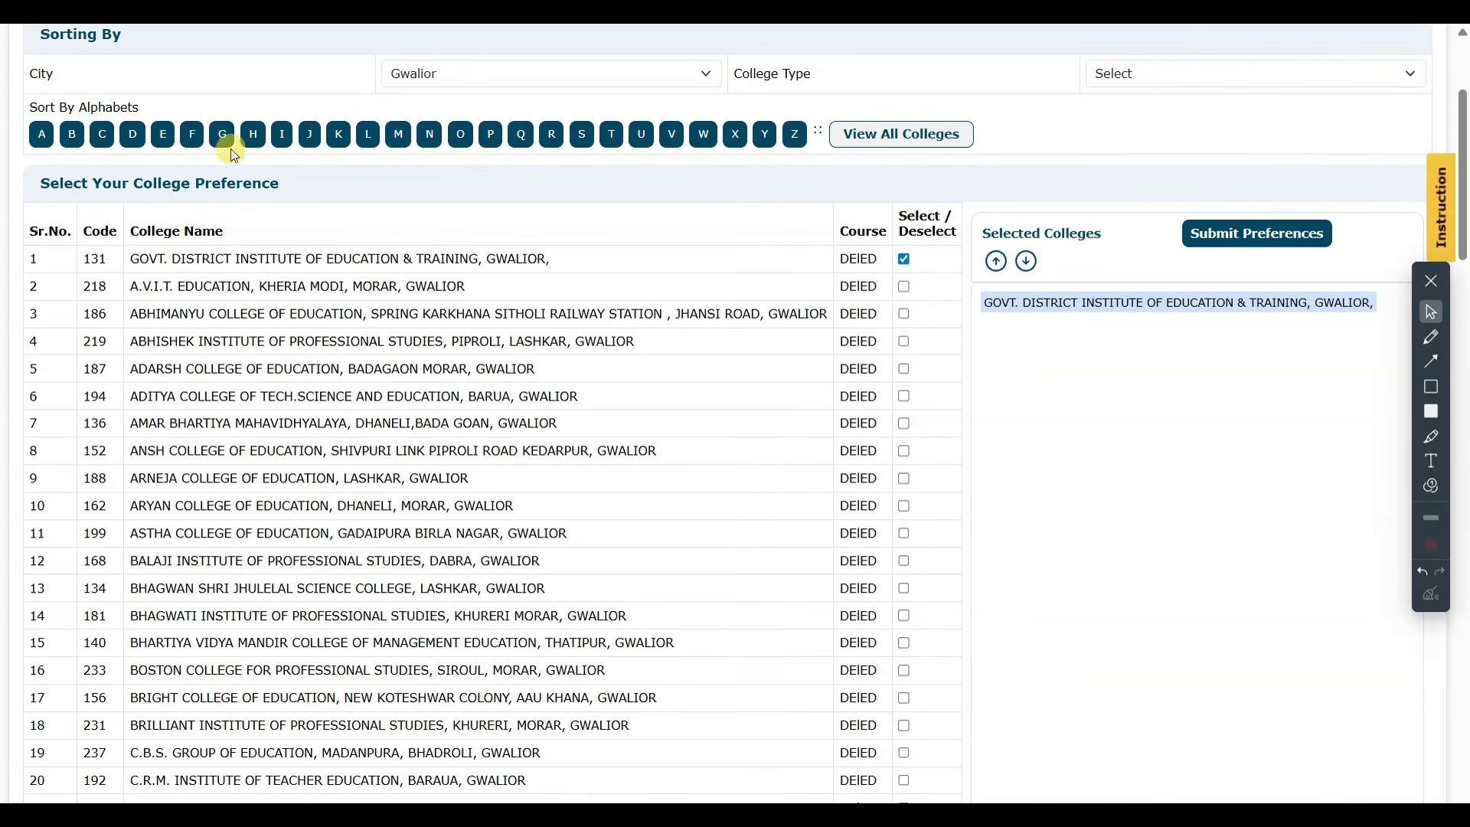
Step: Show the complete list of colleges again and open the College Type filter options
left_click(162, 137)
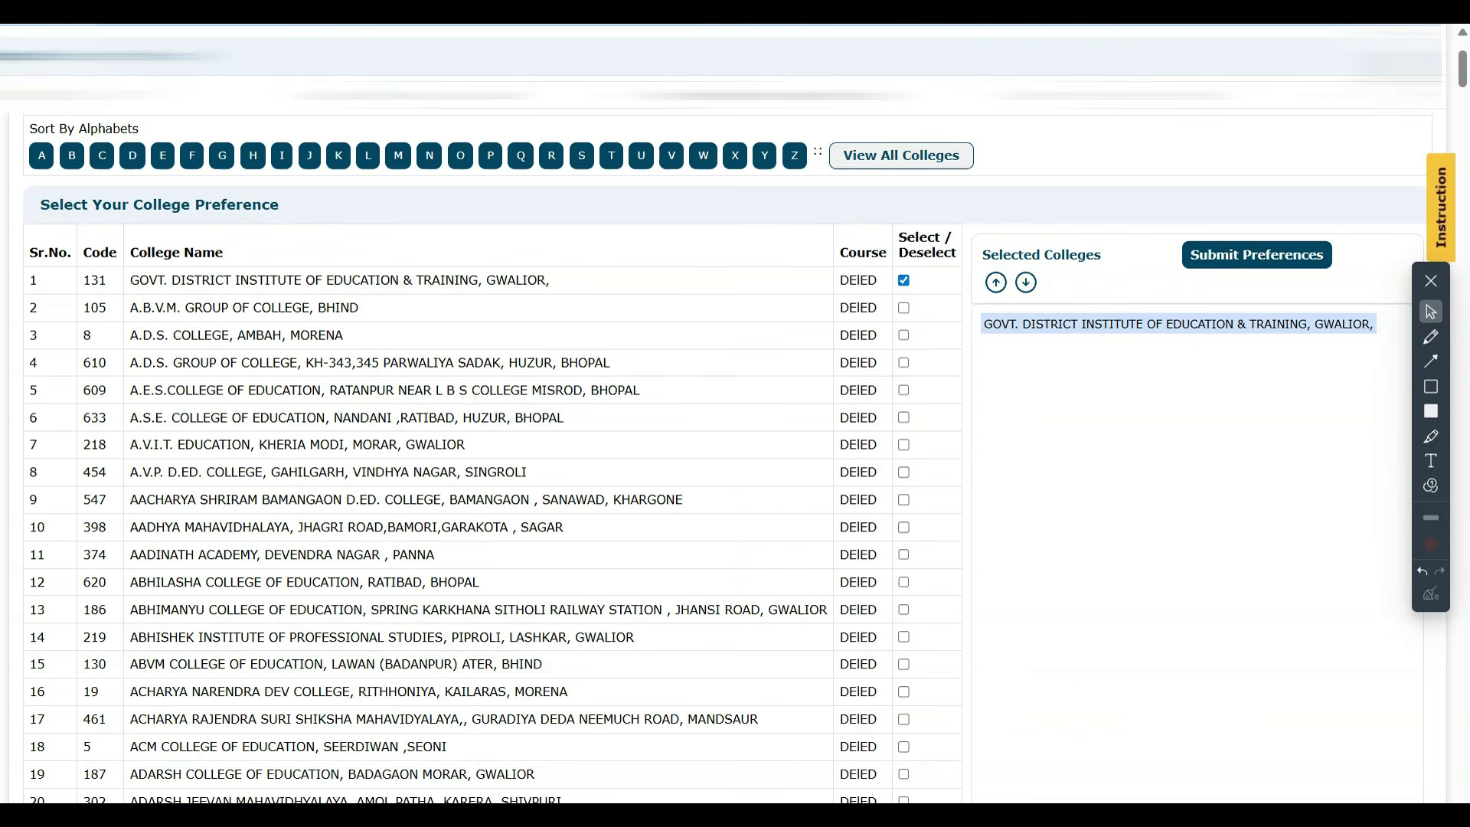
left_click(1142, 94)
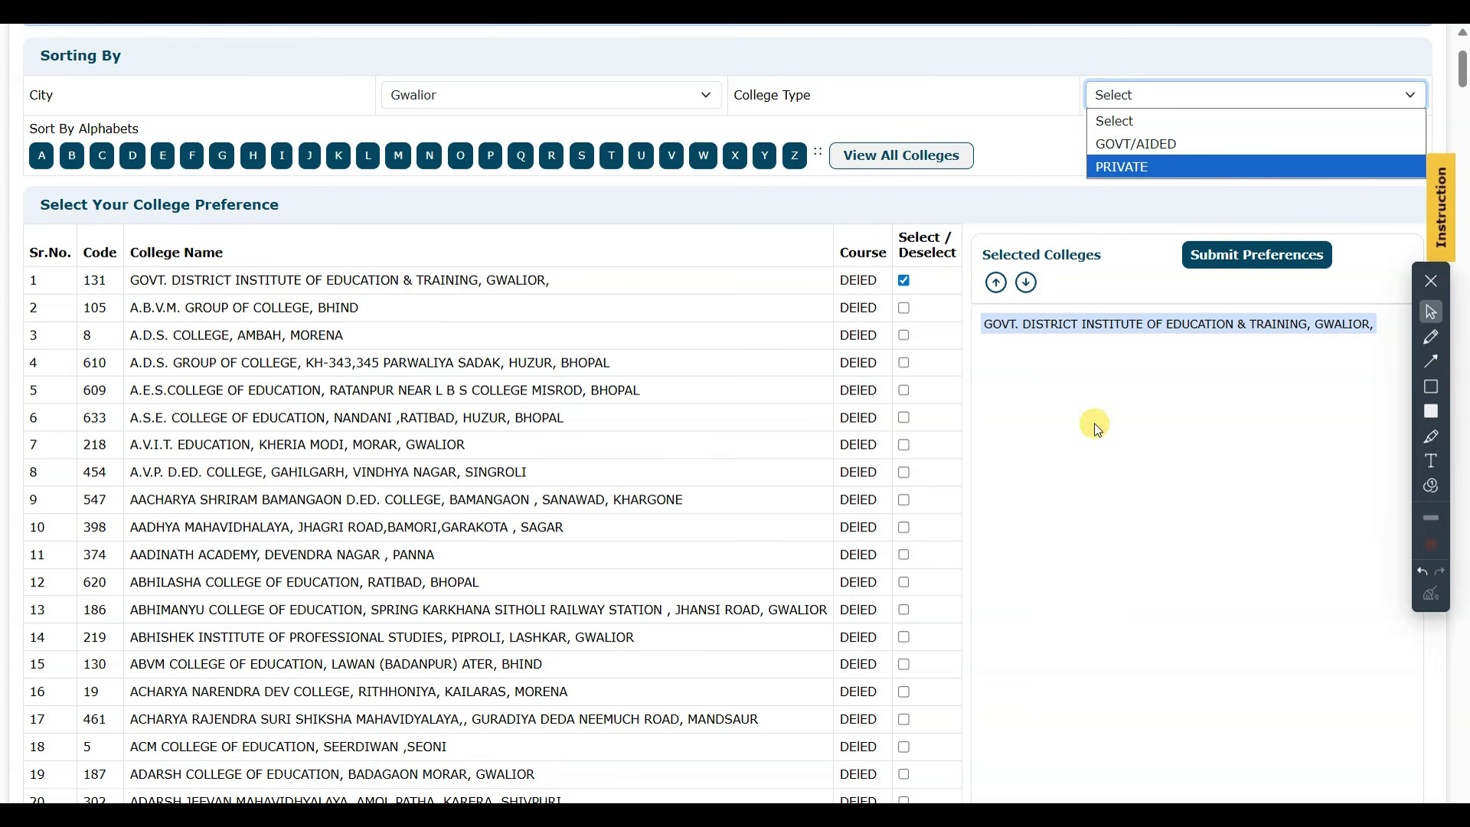
Step: Add the colleges with codes 547, 186, 302, 516 and 609 to the selected colleges, in that order
scroll(1093, 421, "down", 4)
scroll(883, 254, "up", 1)
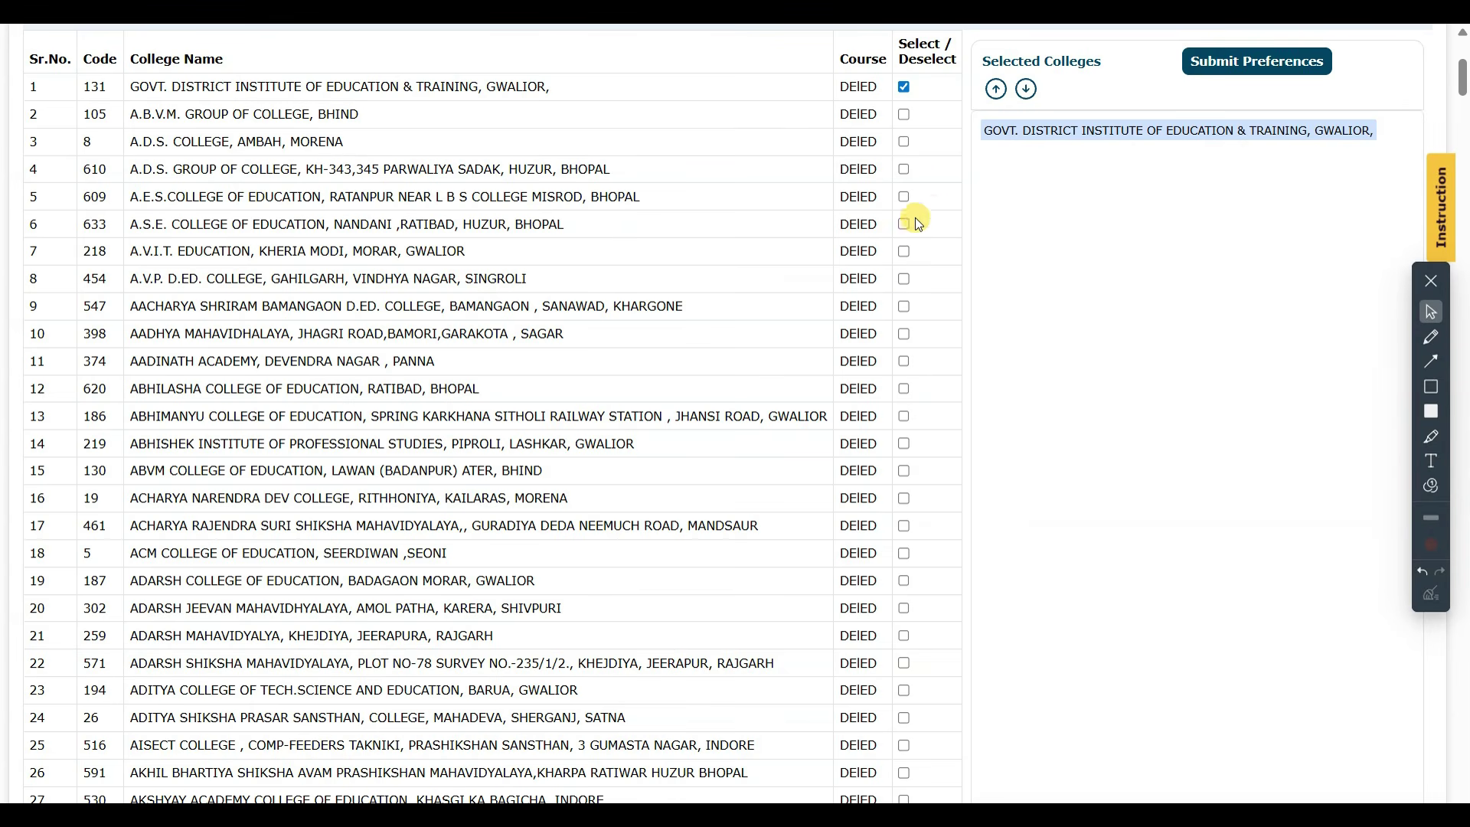
left_click(904, 307)
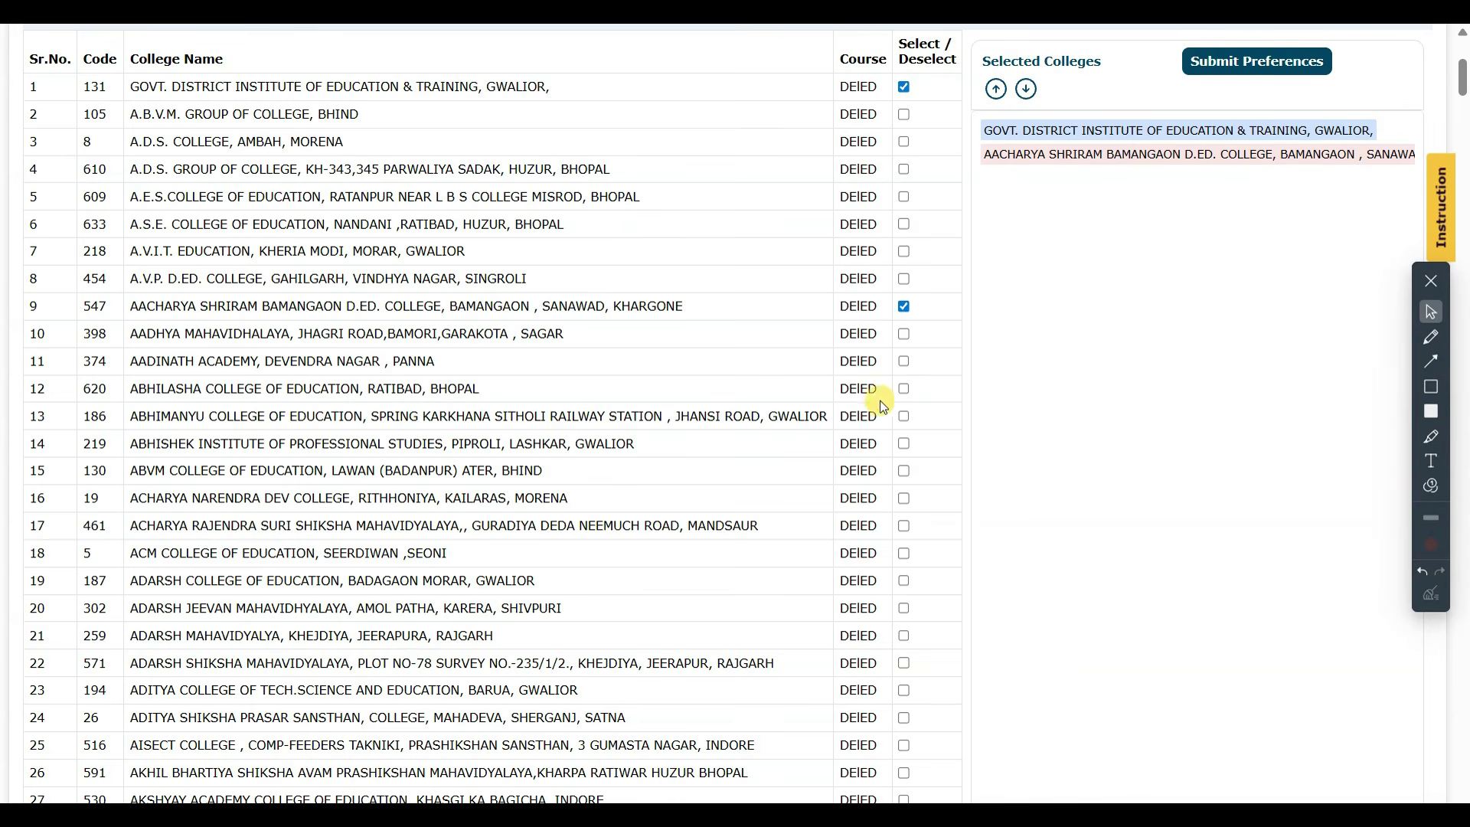
left_click(904, 417)
left_click(906, 607)
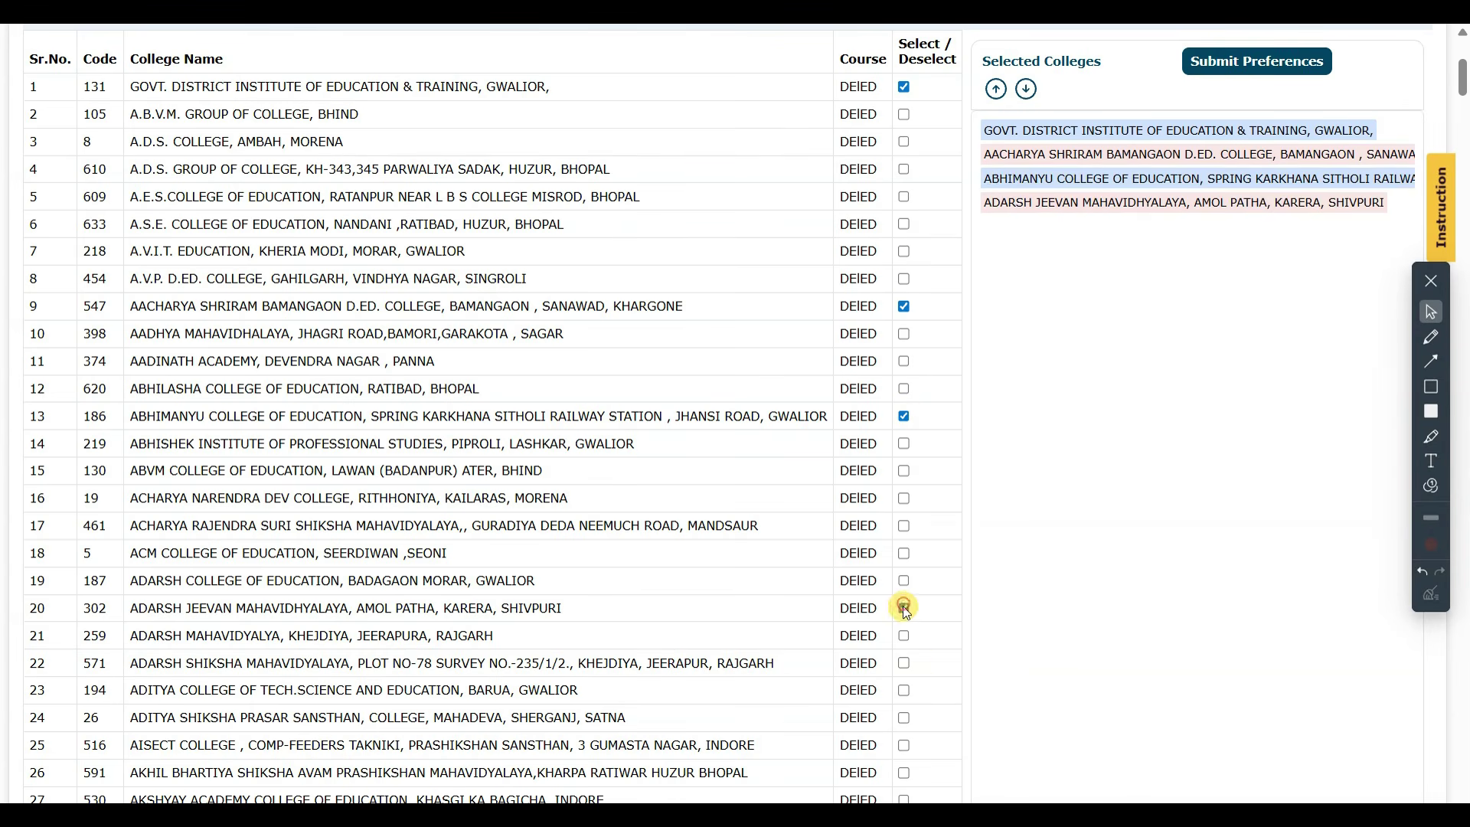
left_click(905, 745)
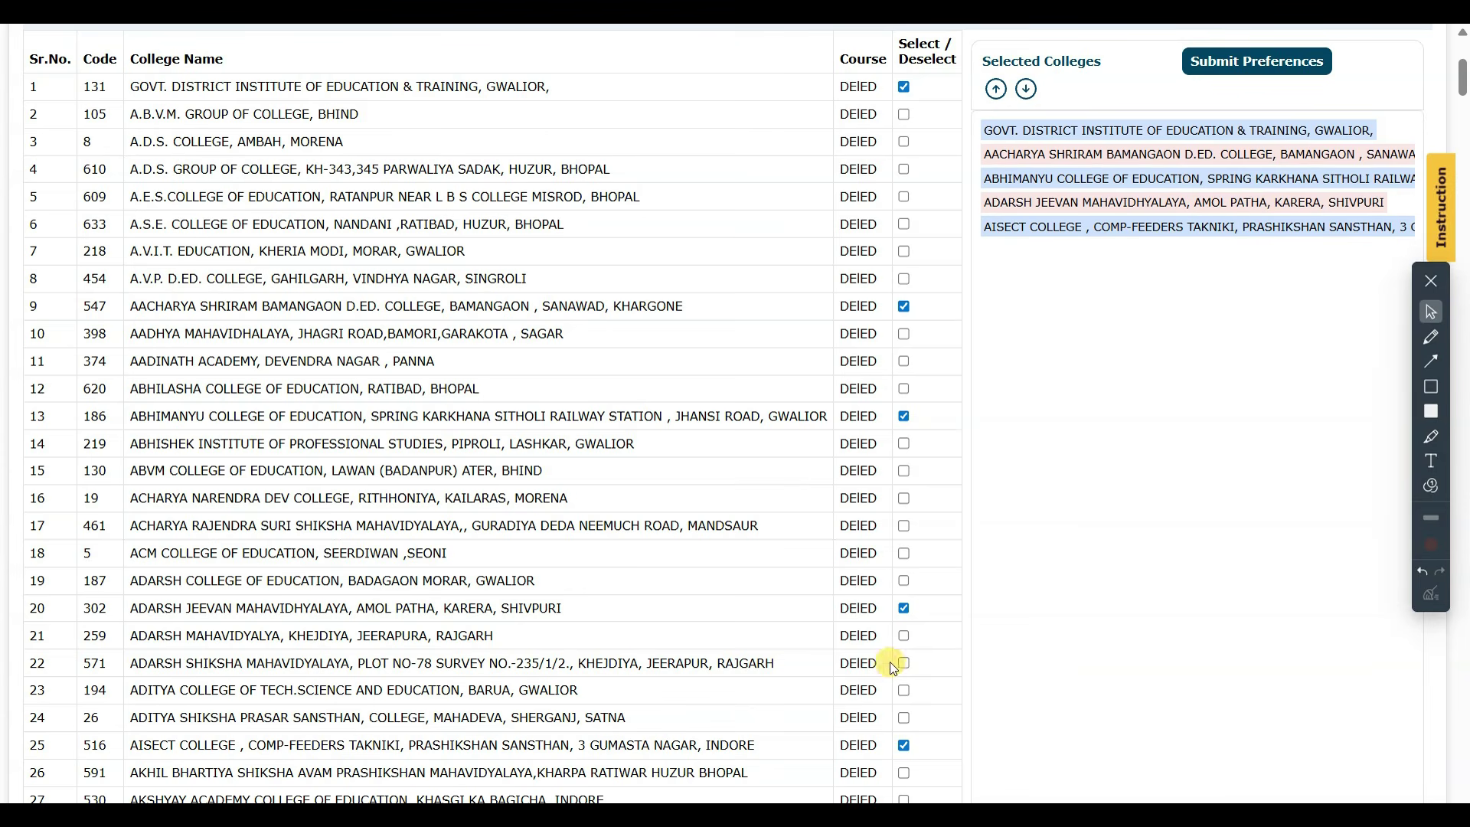
left_click(905, 196)
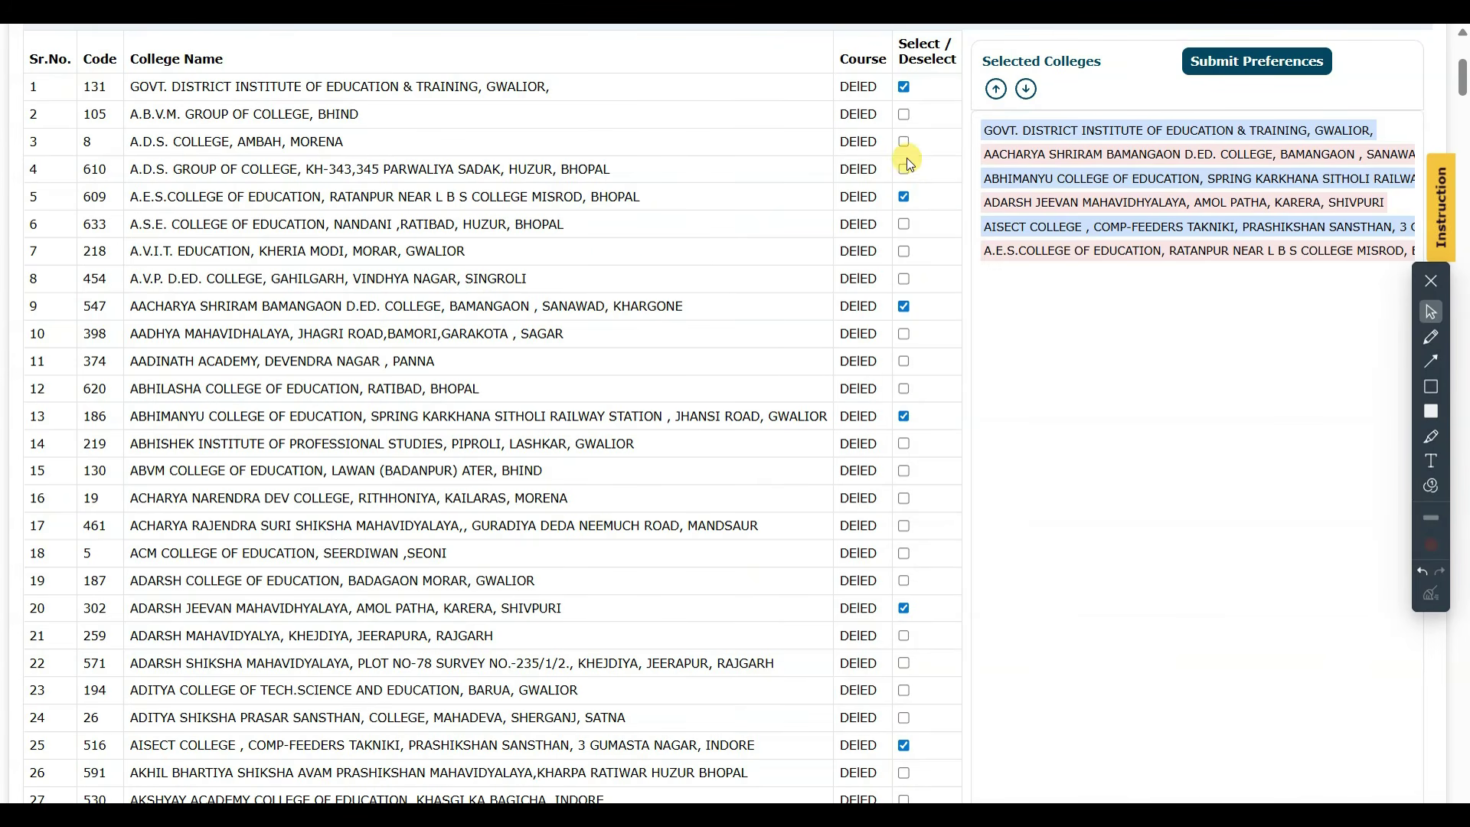
Step: Add the colleges with codes 610, 8, 218 and 454 to the selected colleges, in that order
left_click(904, 169)
left_click(904, 143)
left_click(904, 252)
left_click(905, 278)
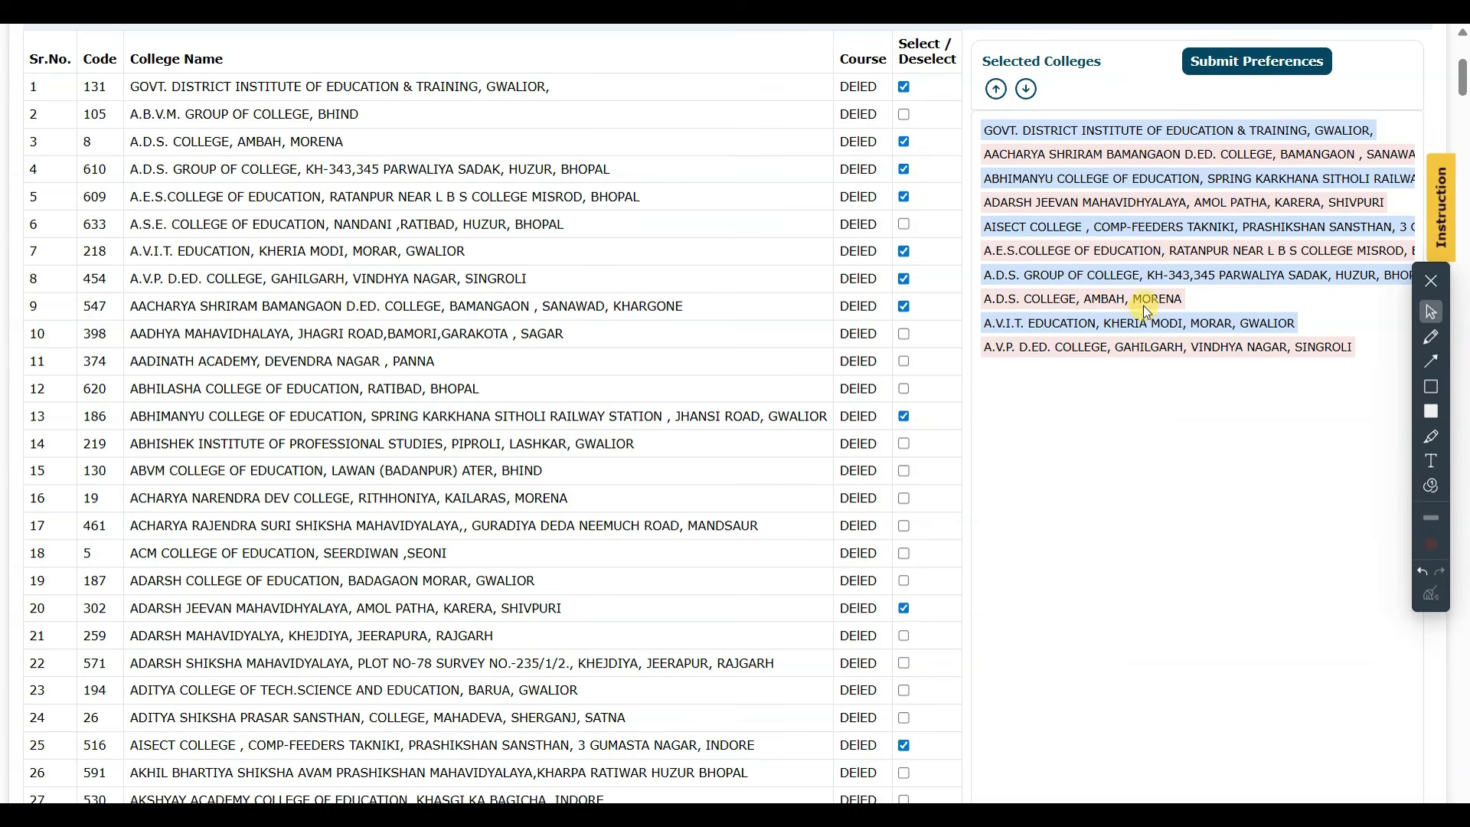
Step: Move AISECT College up to second place in the selected colleges' preference order
left_click(1126, 227)
scroll(1127, 227, "down", 1)
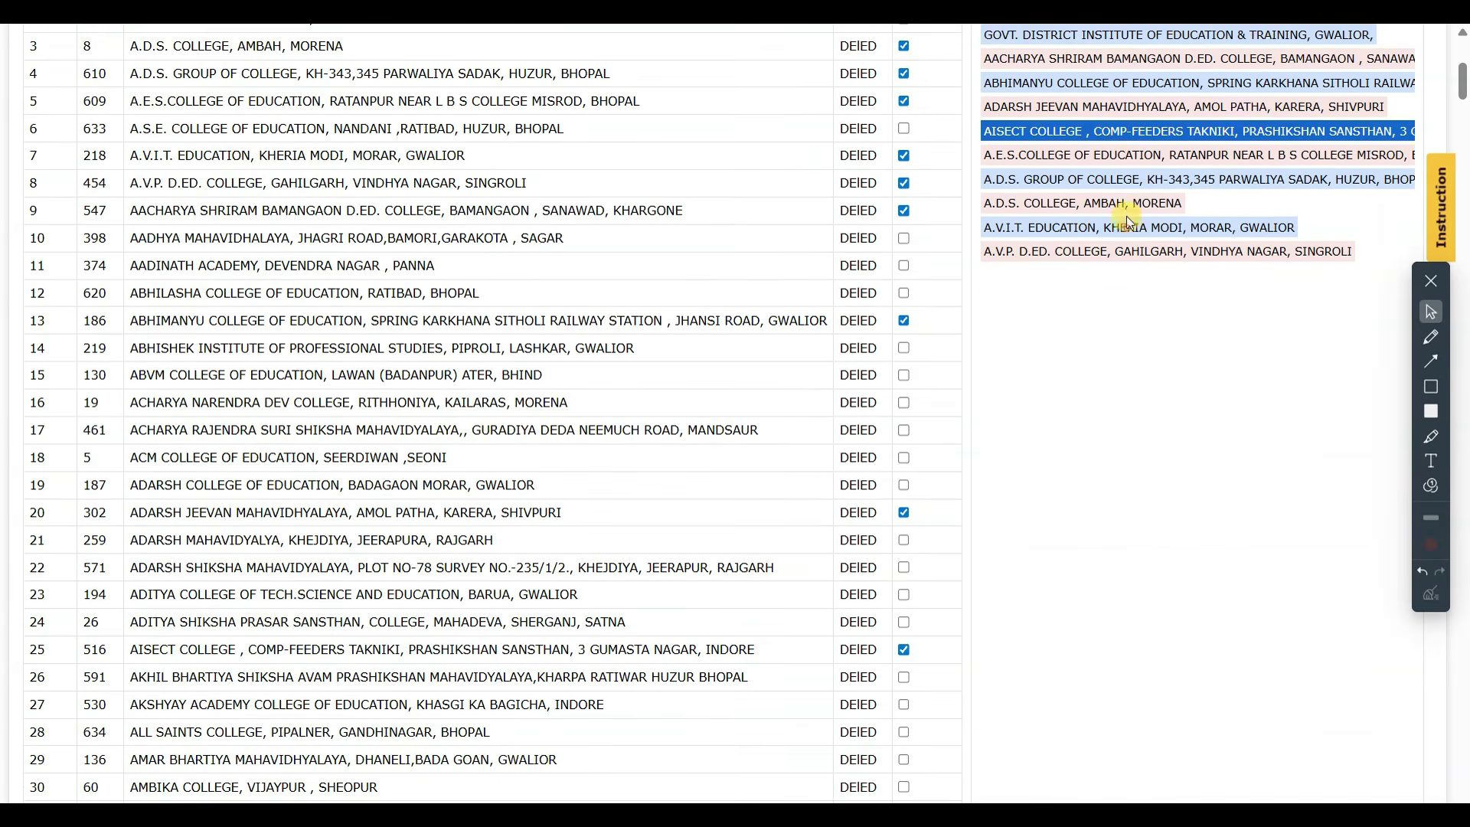
scroll(1136, 286, "up", 1)
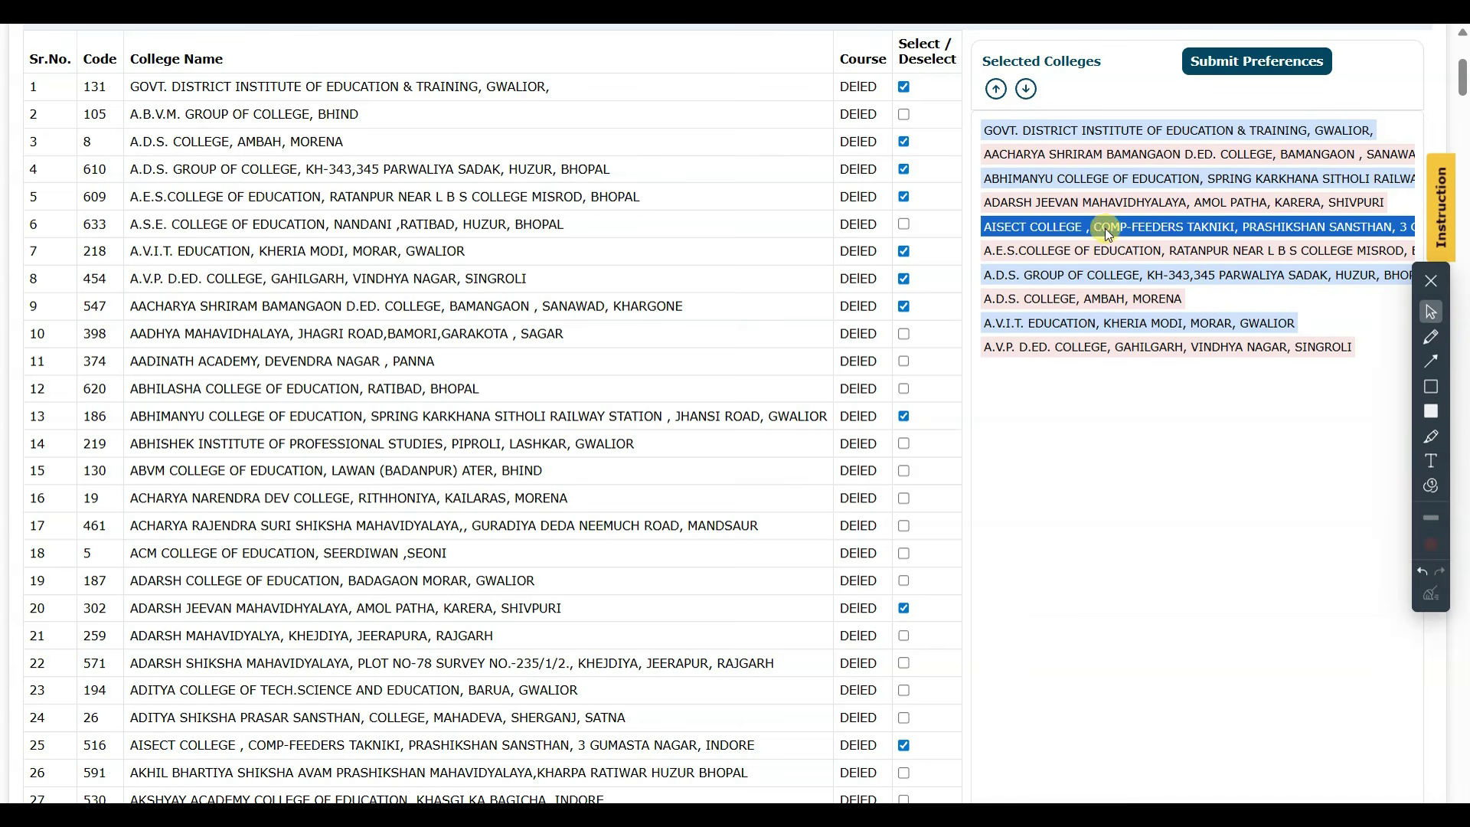
left_click(995, 89)
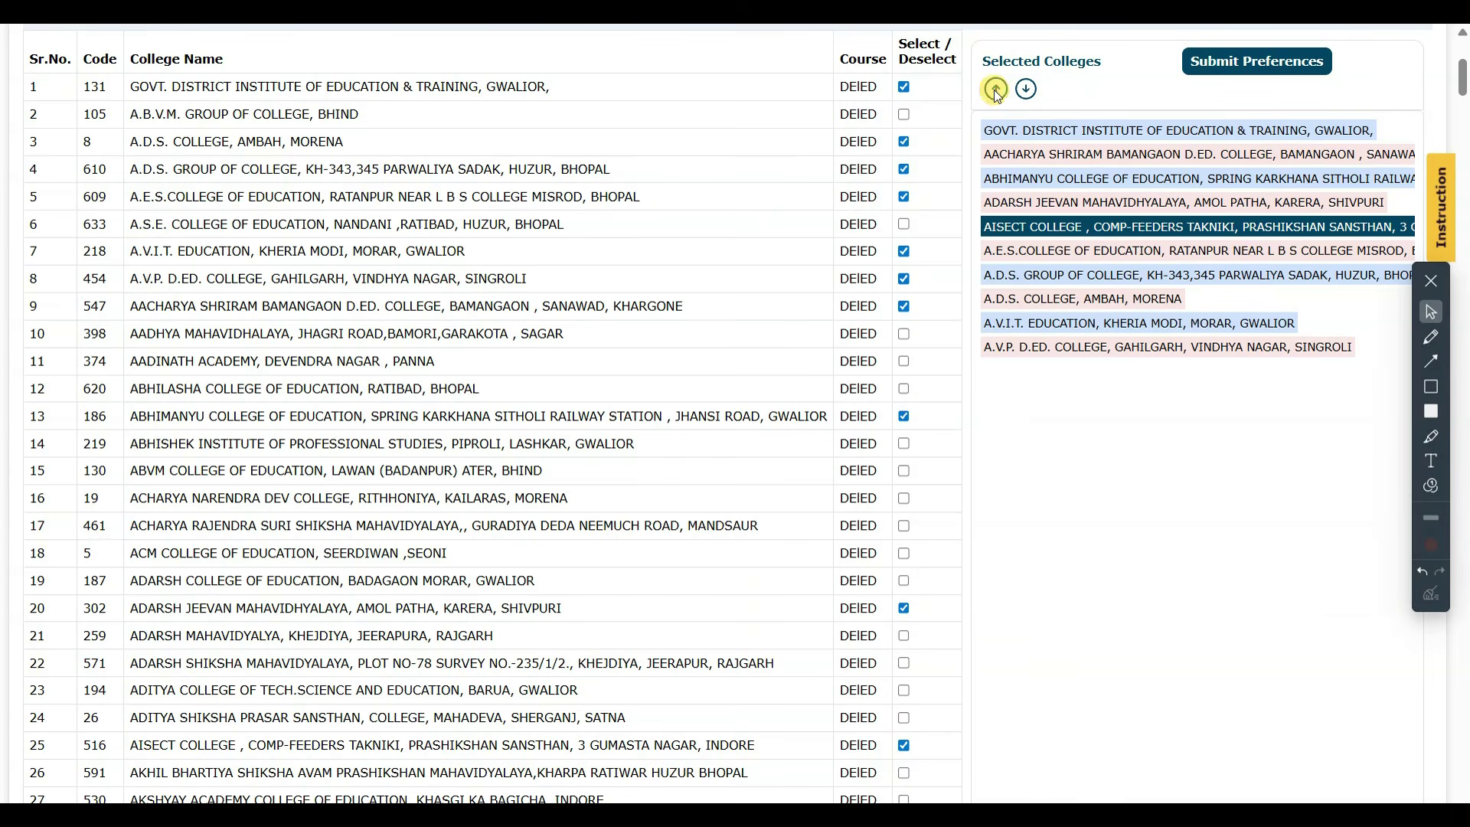
left_click(995, 87)
left_click(997, 87)
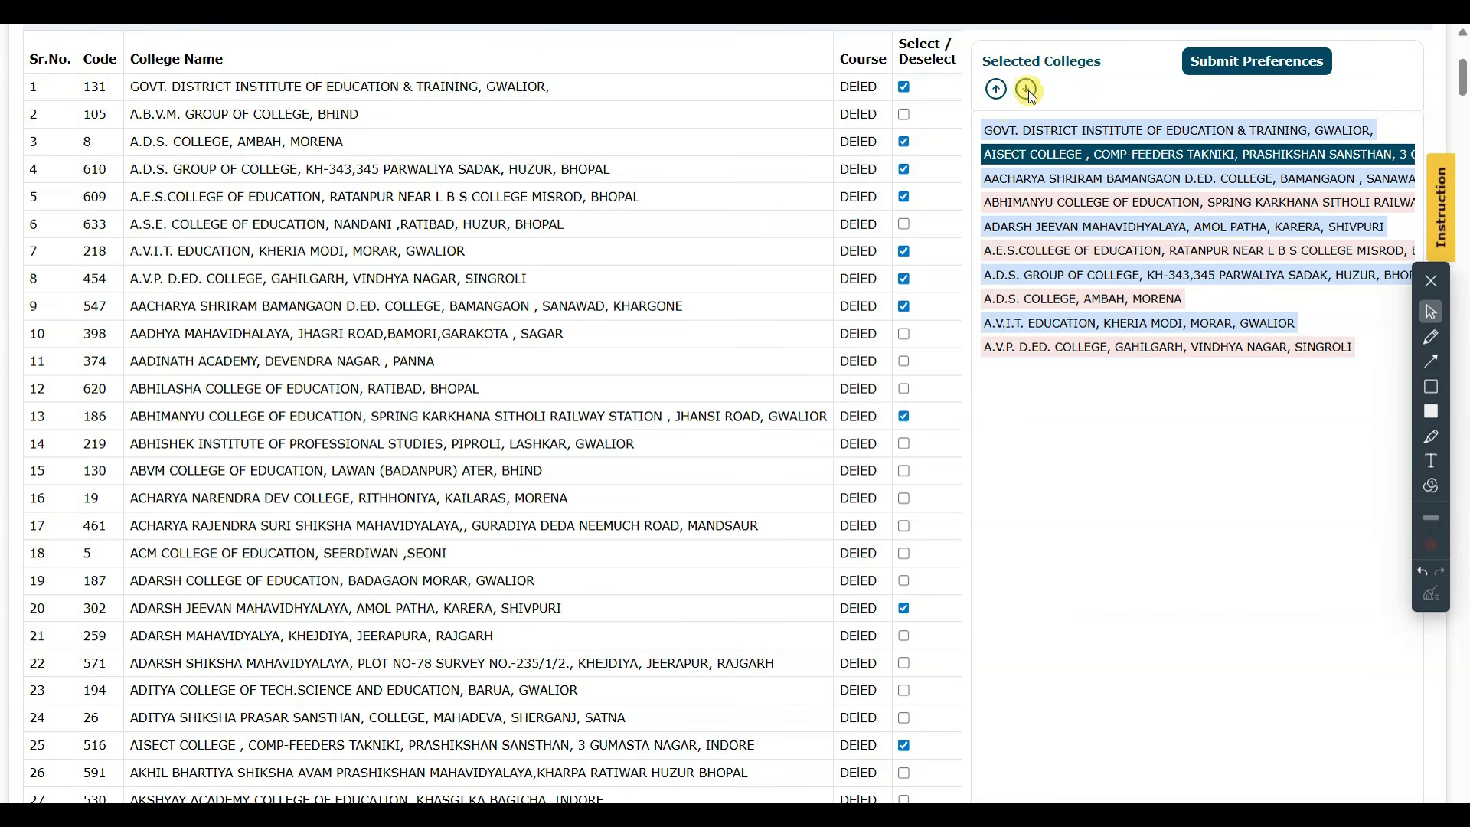
Step: Return AISECT College to fifth place in the preference order, marking the two reordering controls with purple arrows
left_click(1027, 87)
left_click(1027, 89)
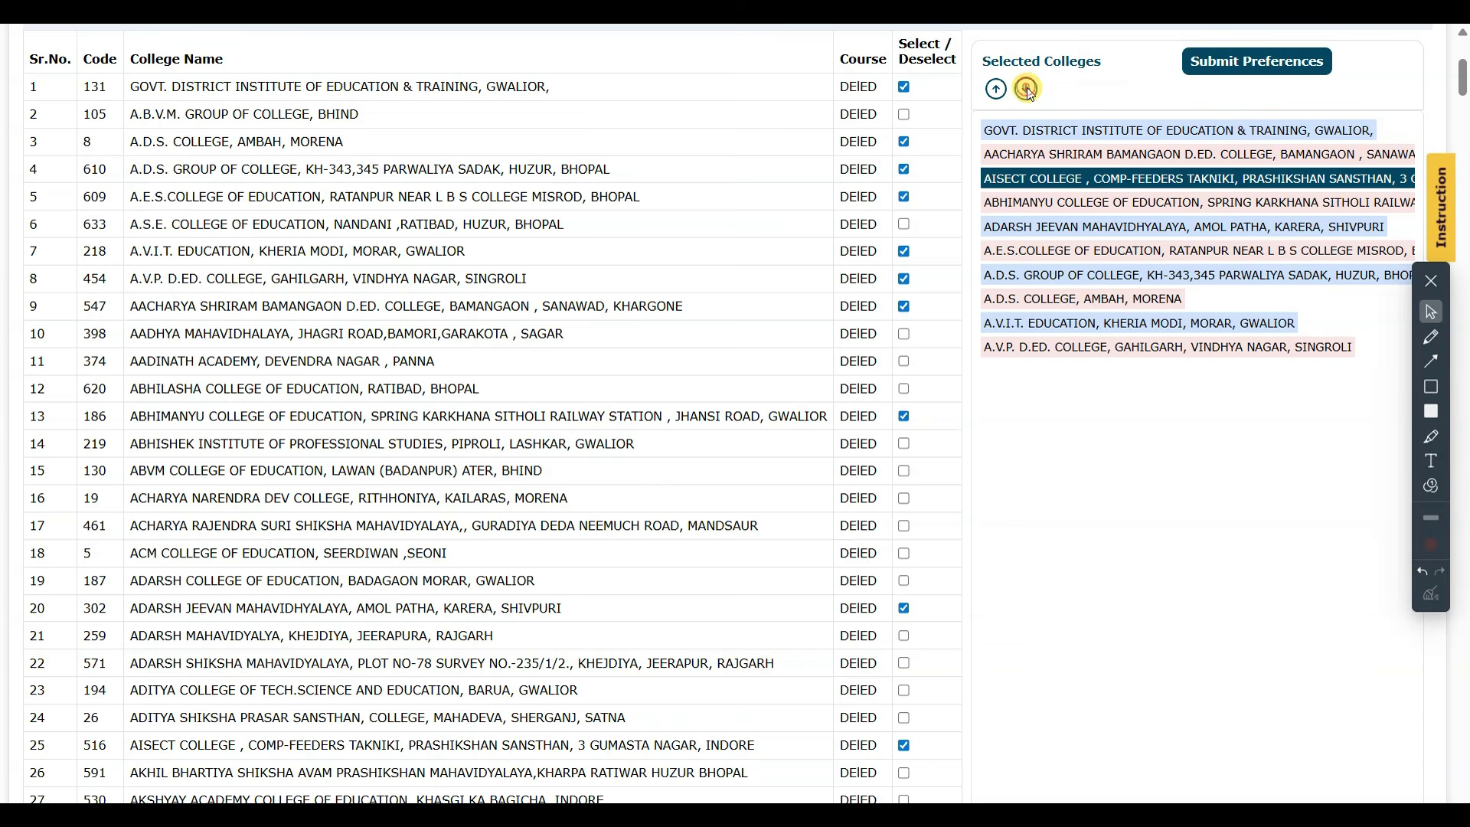
left_click(1433, 361)
left_click_drag(1086, 74, 1051, 95)
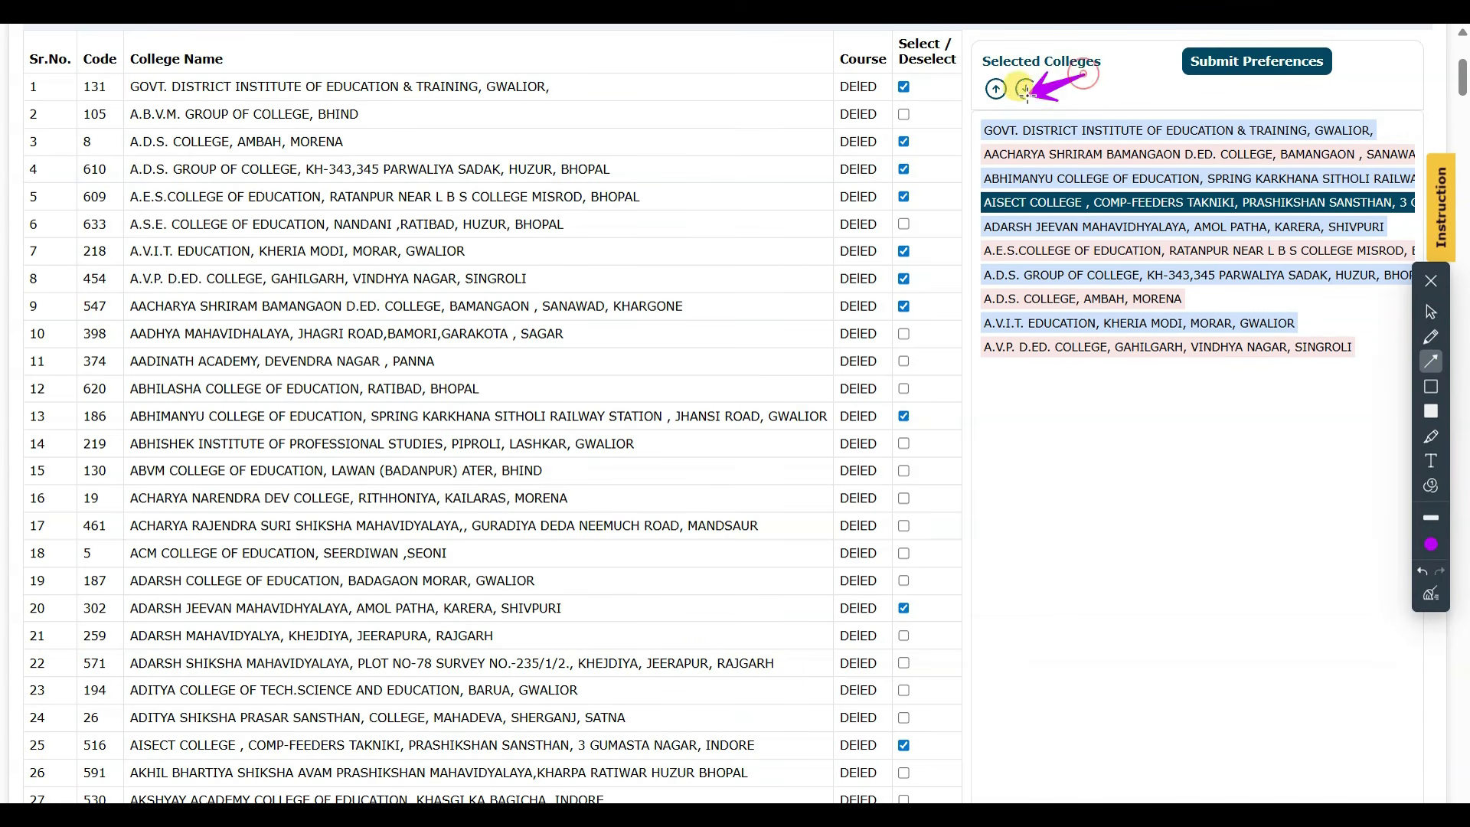
left_click_drag(964, 57, 988, 80)
left_click(1430, 311)
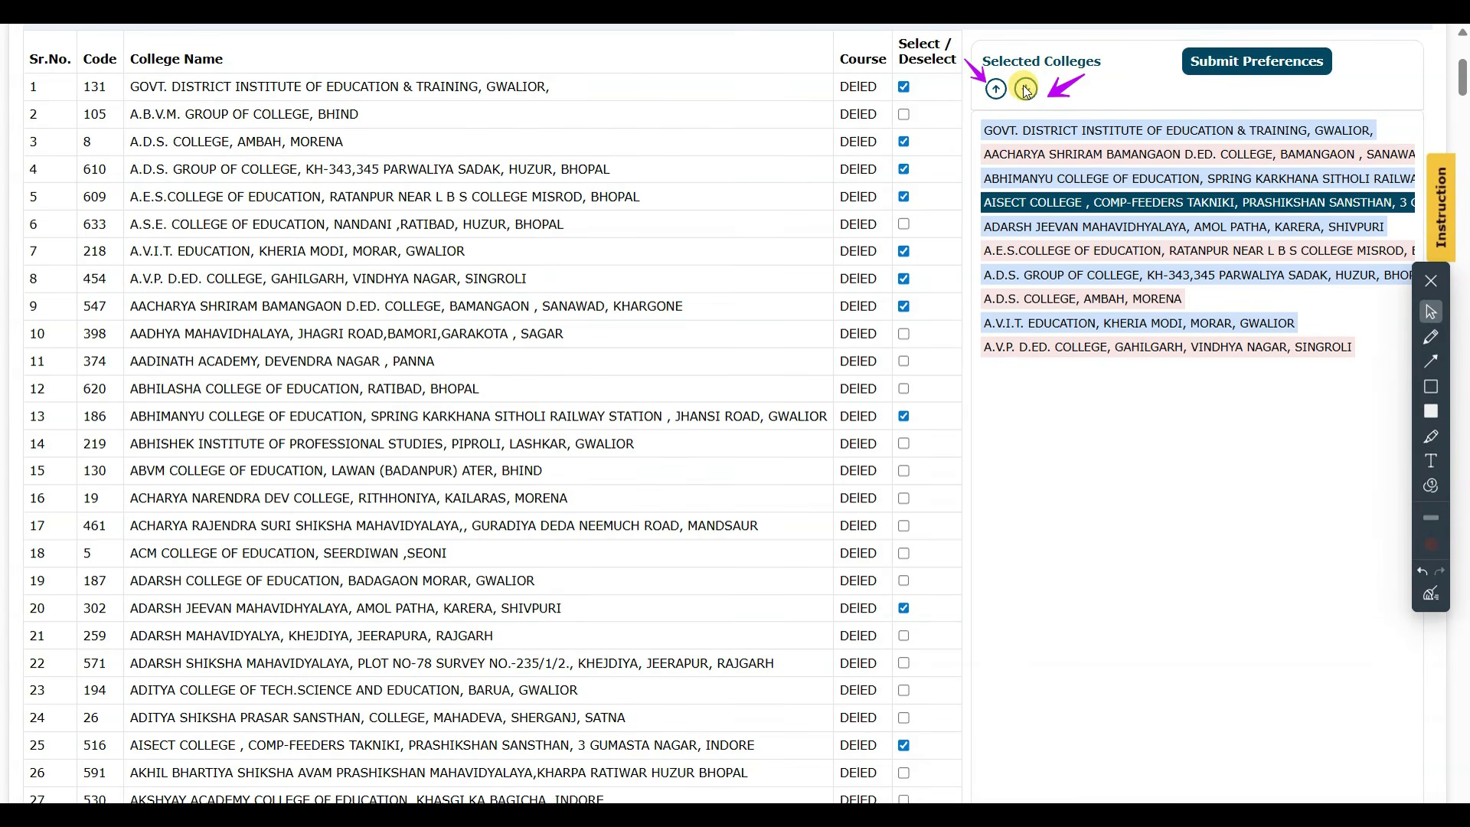
left_click(1026, 88)
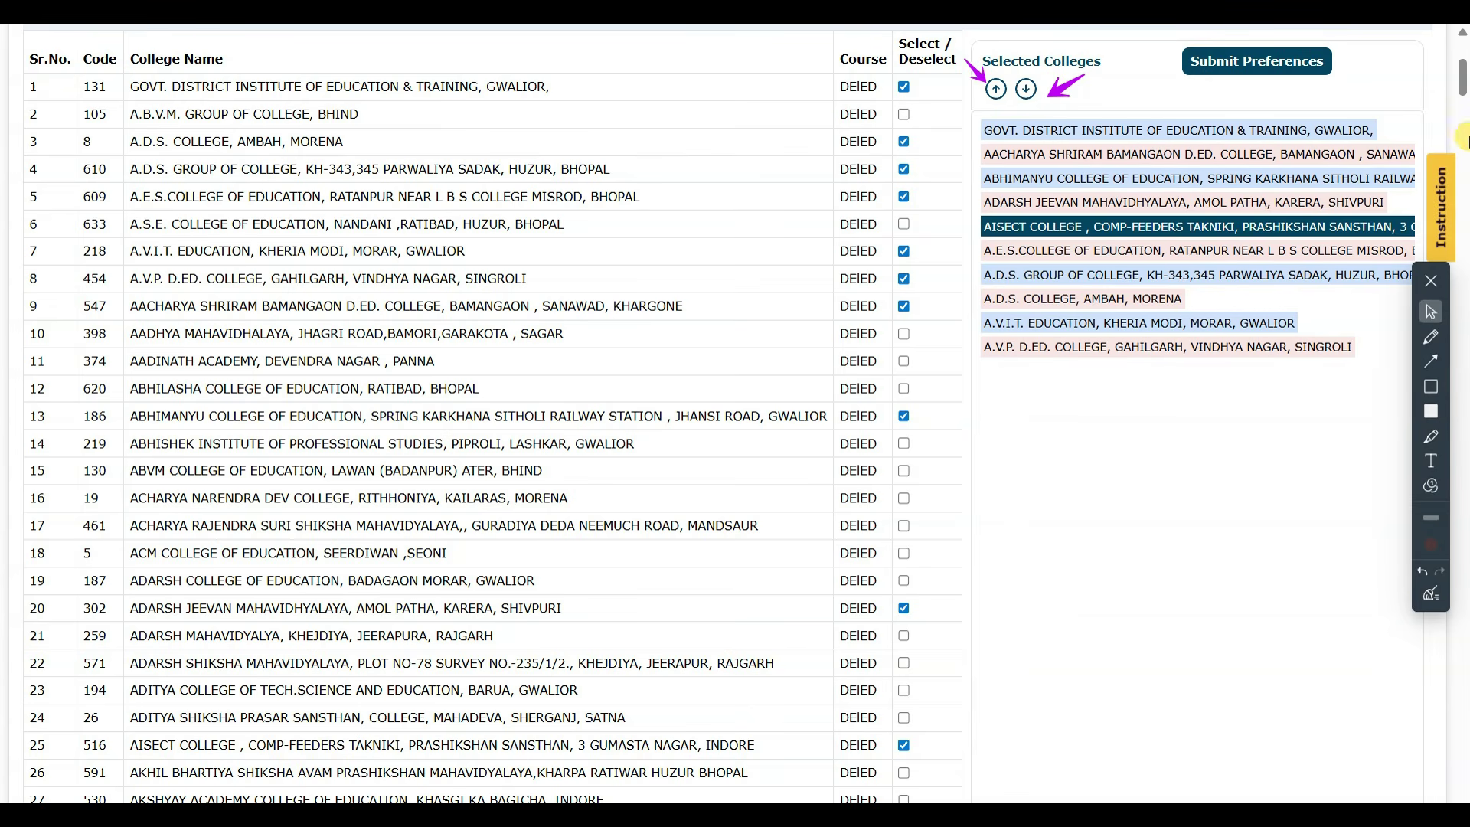
Step: Submit and save the college preferences in the chosen order, and highlight the portal charge in the payment details
scroll(1008, 306, "up", 2)
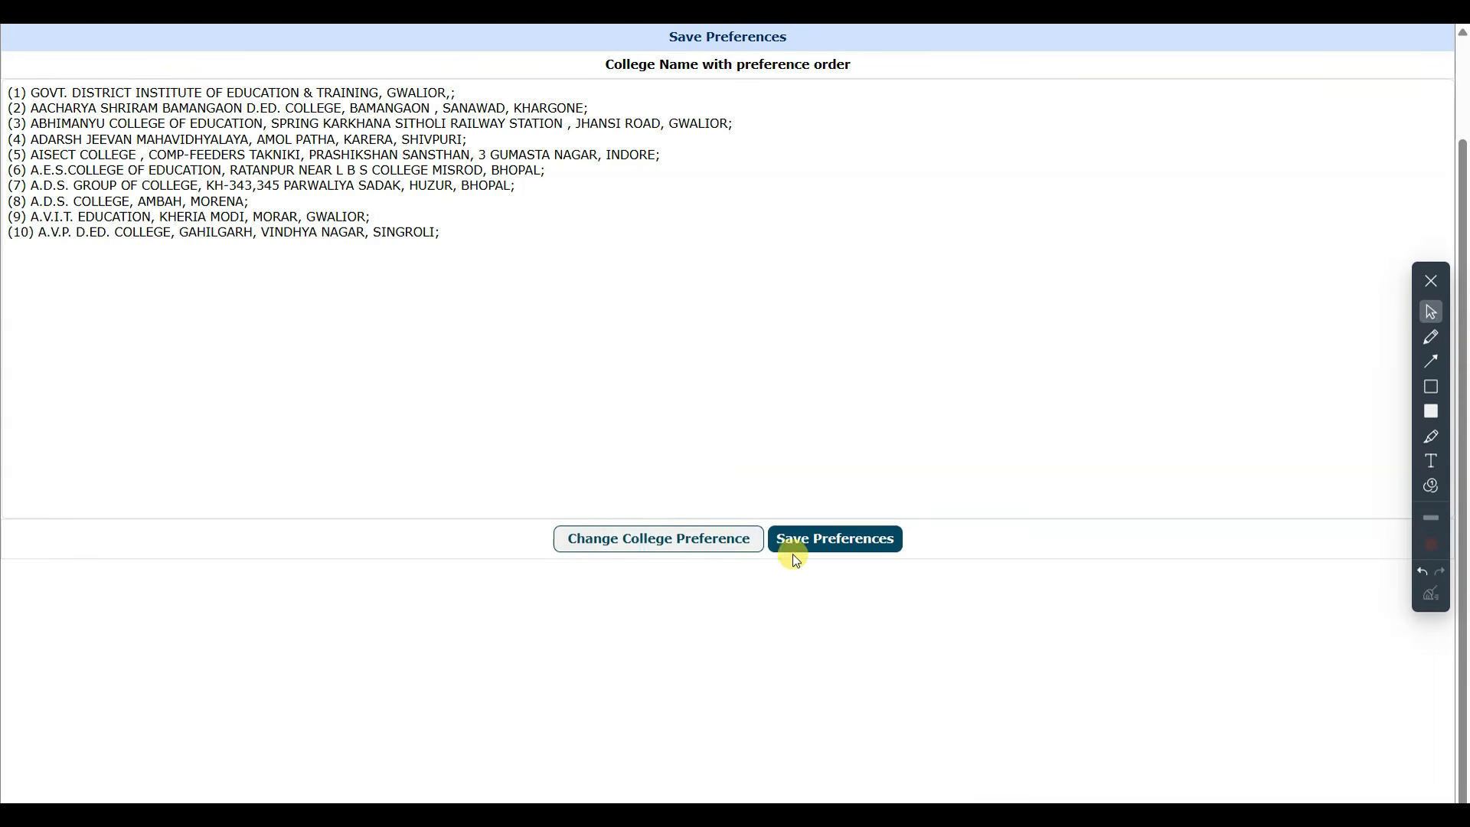
left_click(880, 545)
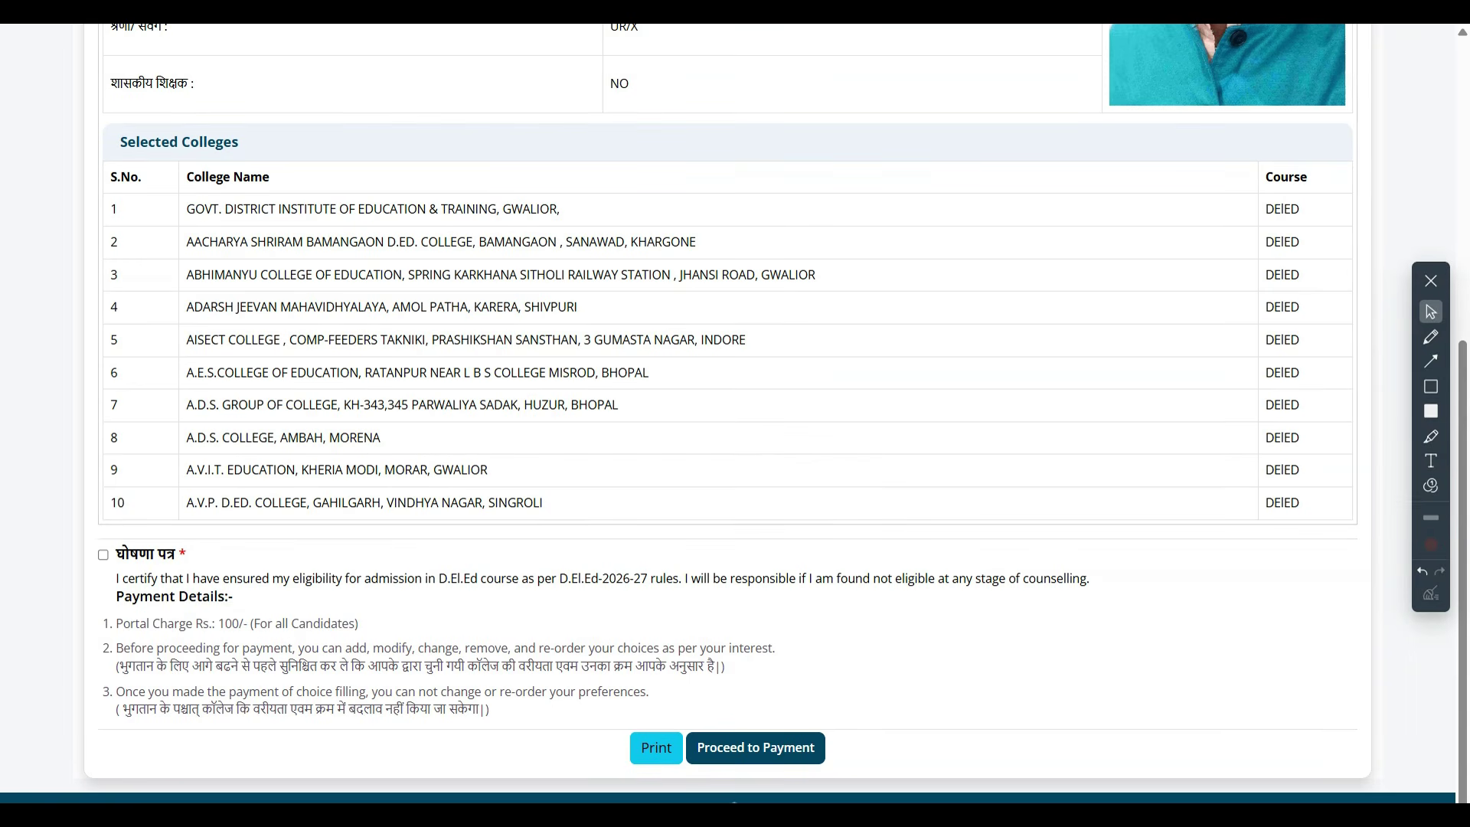
left_click_drag(215, 622, 291, 622)
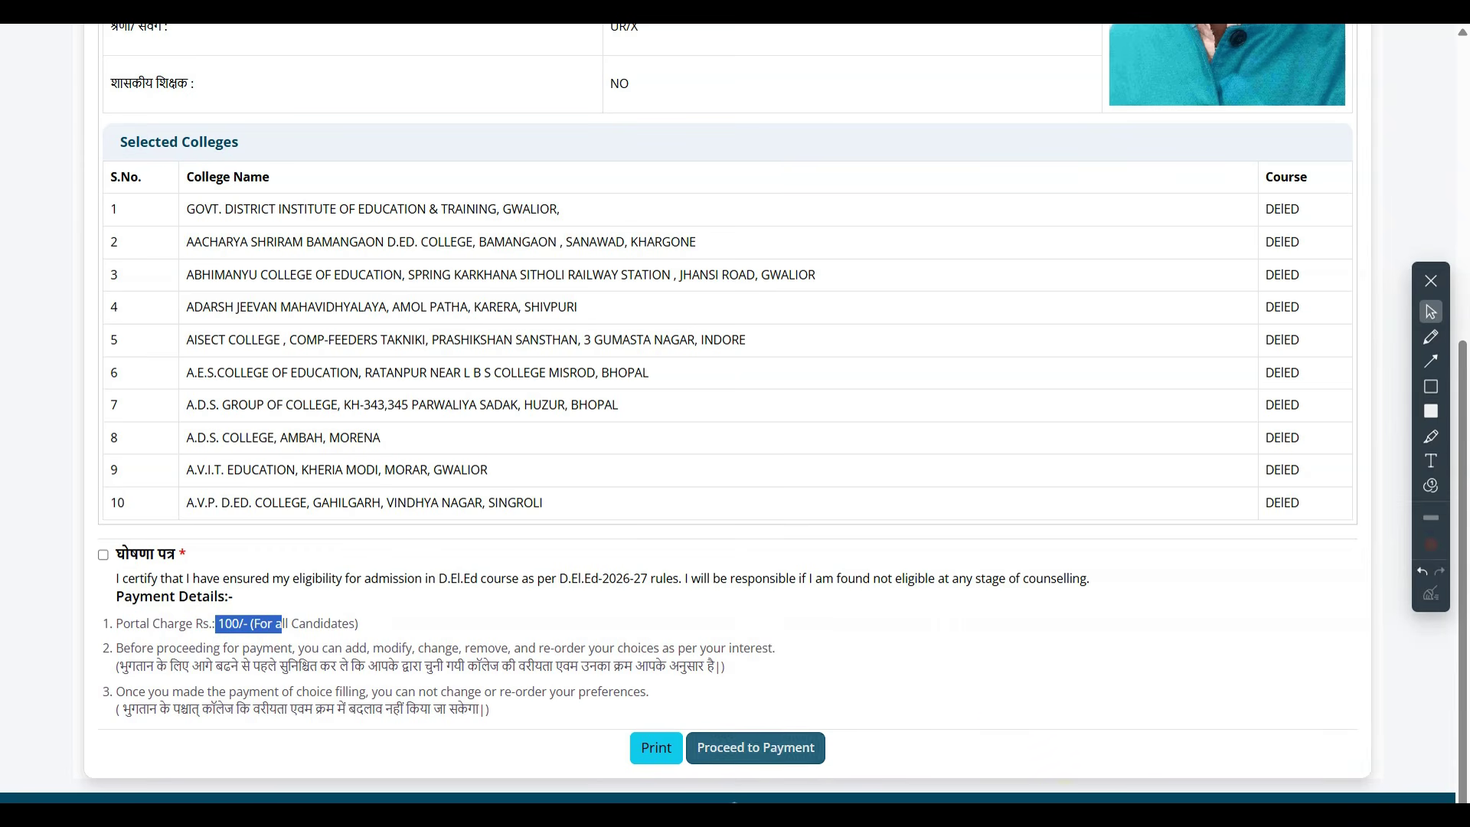